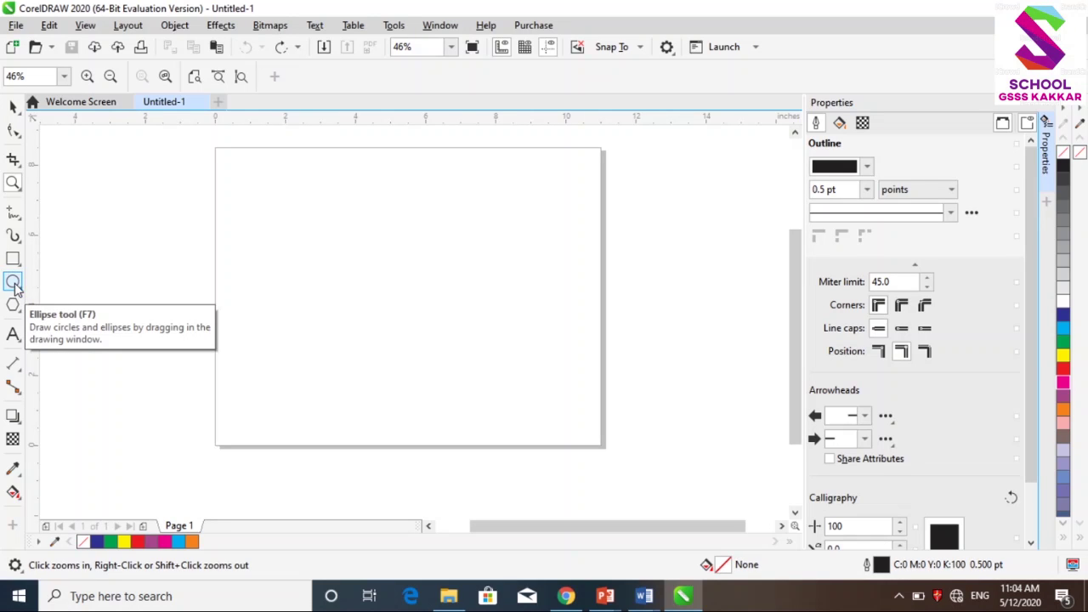
Draw two horizontally overlapping ellipses on the page, one about 3.9 × 4.7 inches and the other about 4.0 × 4.6 inches.
{"action": "left_click", "coordinate": [14, 285]}
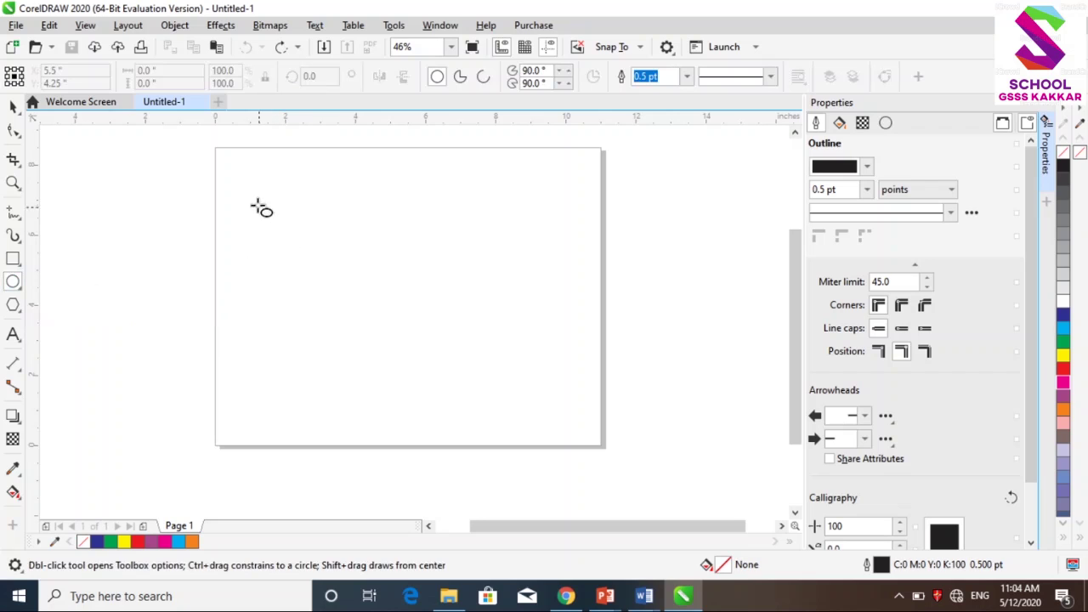
{"action": "left_click_drag", "start_coordinate": [255, 201], "coordinate": [390, 367]}
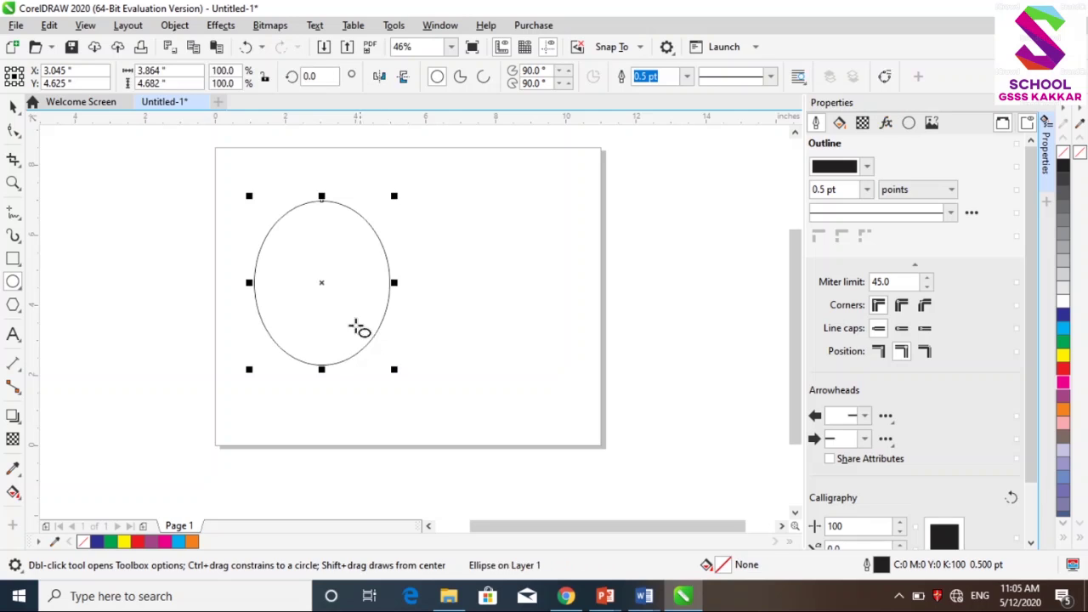
{"action": "left_click_drag", "start_coordinate": [360, 199], "coordinate": [500, 360]}
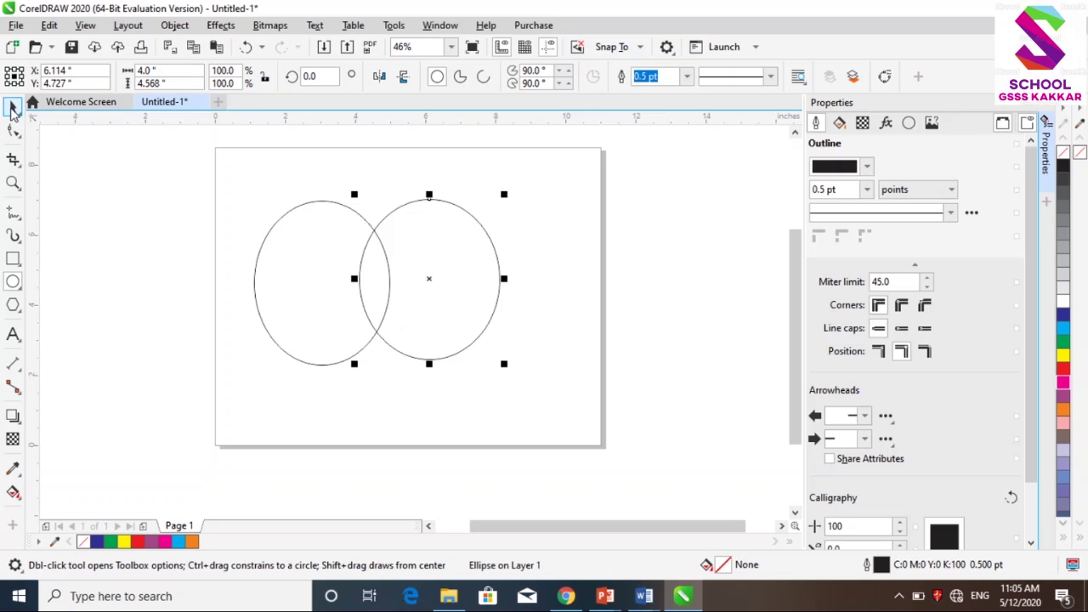
Select both ellipses and create a new shape from their overlapping area with Intersect.
{"action": "left_click", "coordinate": [13, 108]}
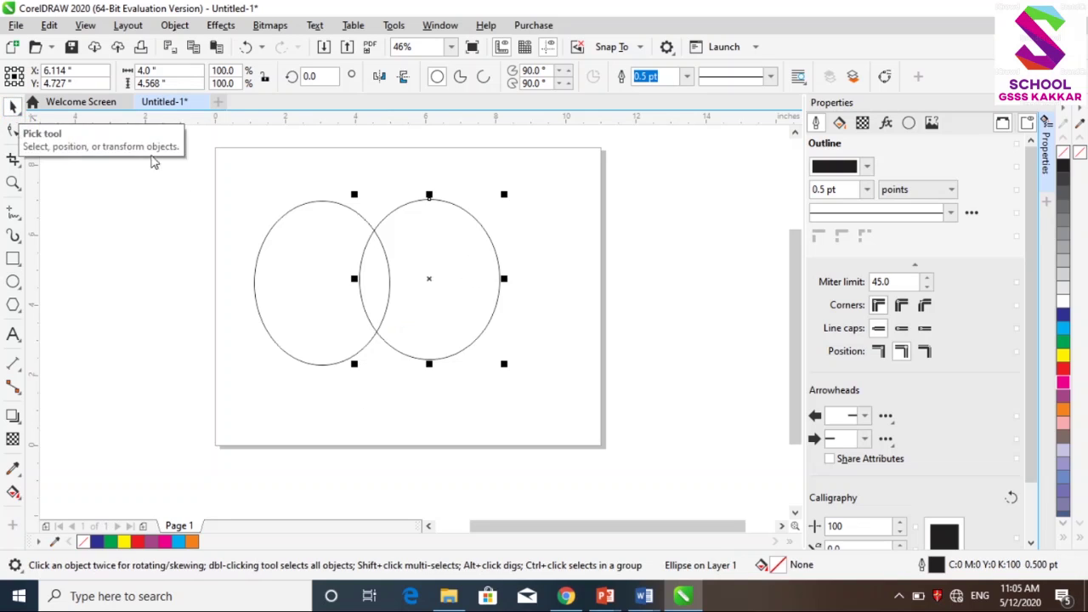
{"action": "left_click_drag", "start_coordinate": [228, 160], "coordinate": [533, 416]}
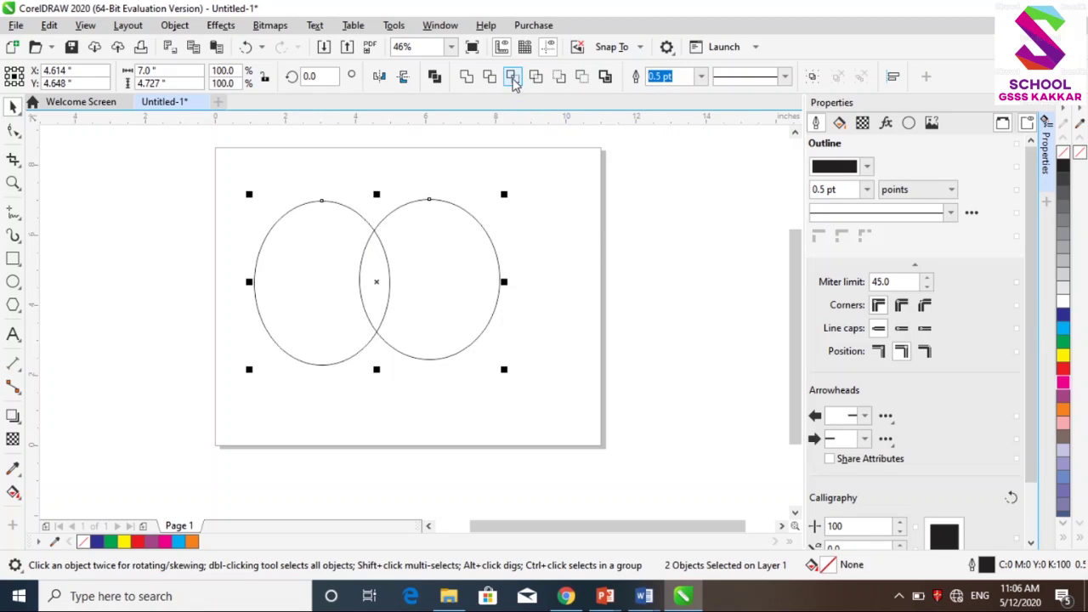
{"action": "left_click", "coordinate": [513, 77]}
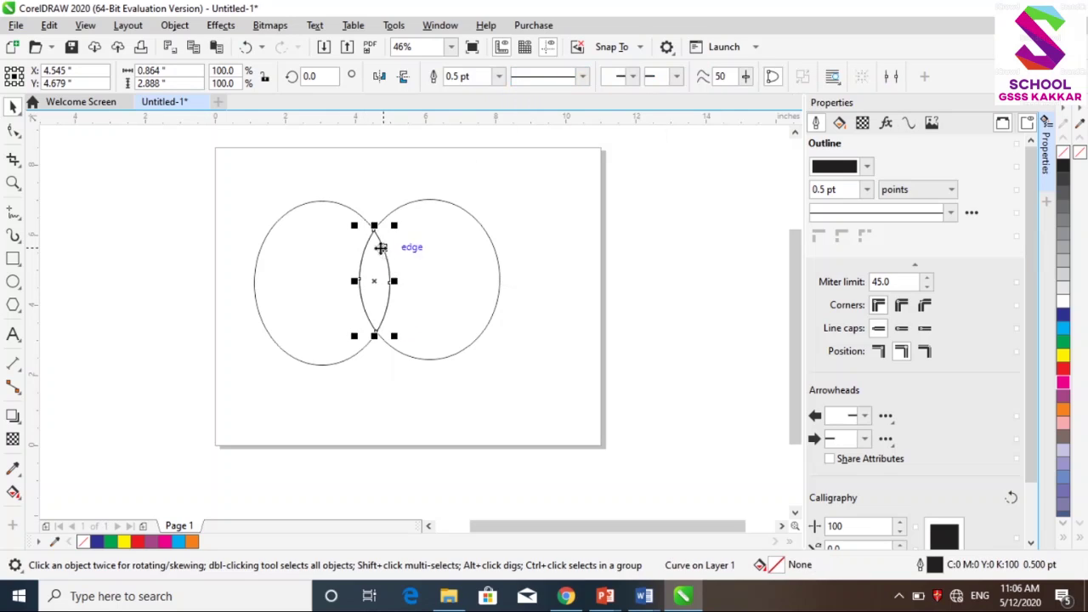
Delete the two original ellipses, keeping only the petal-shaped intersection.
{"action": "left_click", "coordinate": [466, 257]}
{"action": "key", "text": "Delete"}
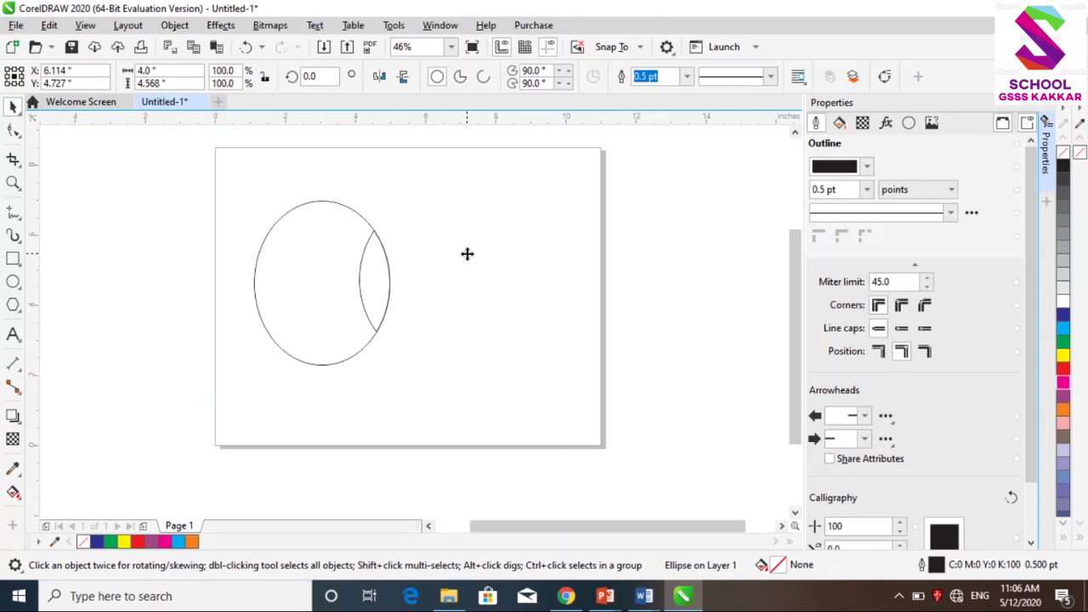
{"action": "left_click", "coordinate": [308, 266]}
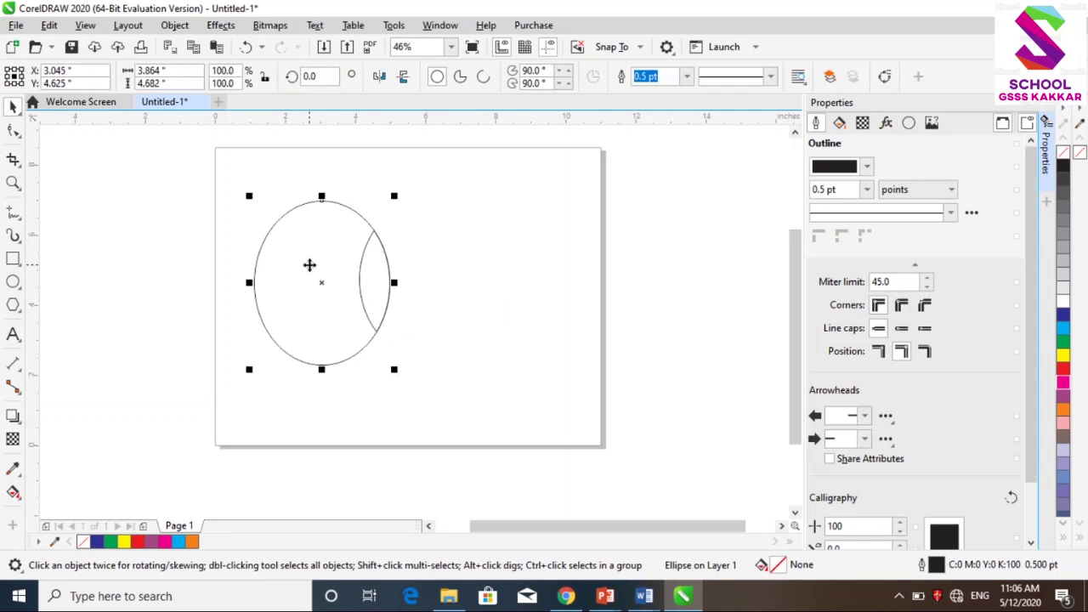
{"action": "key", "text": "Delete"}
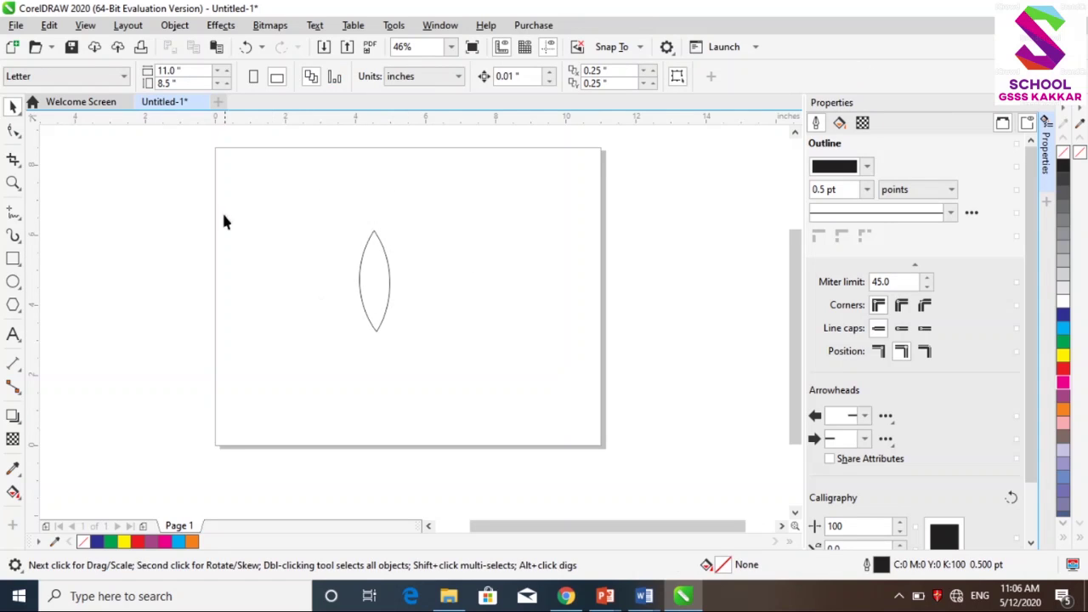
Fill the petal shape with solid blue, C:100 M:100 Y:0 K:0.
{"action": "left_click", "coordinate": [374, 272]}
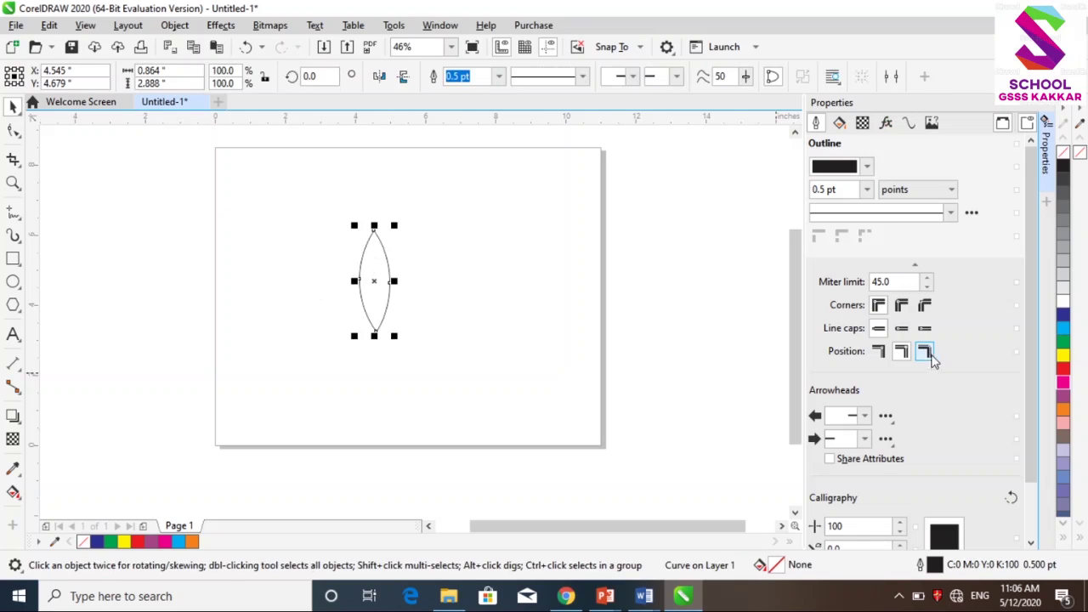
{"action": "left_click", "coordinate": [1064, 317]}
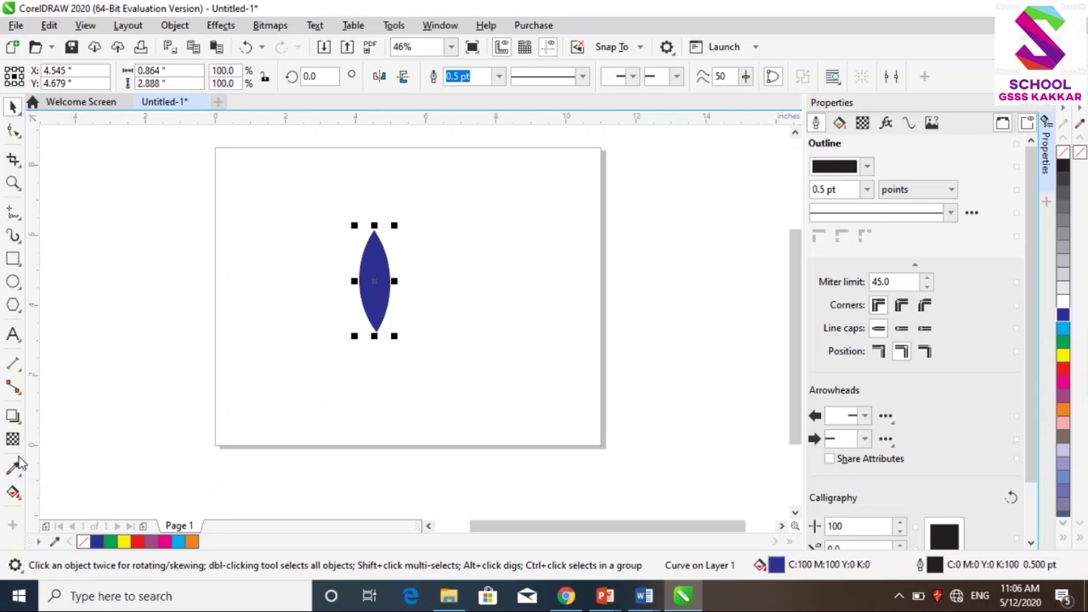
{"action": "left_click", "coordinate": [19, 500]}
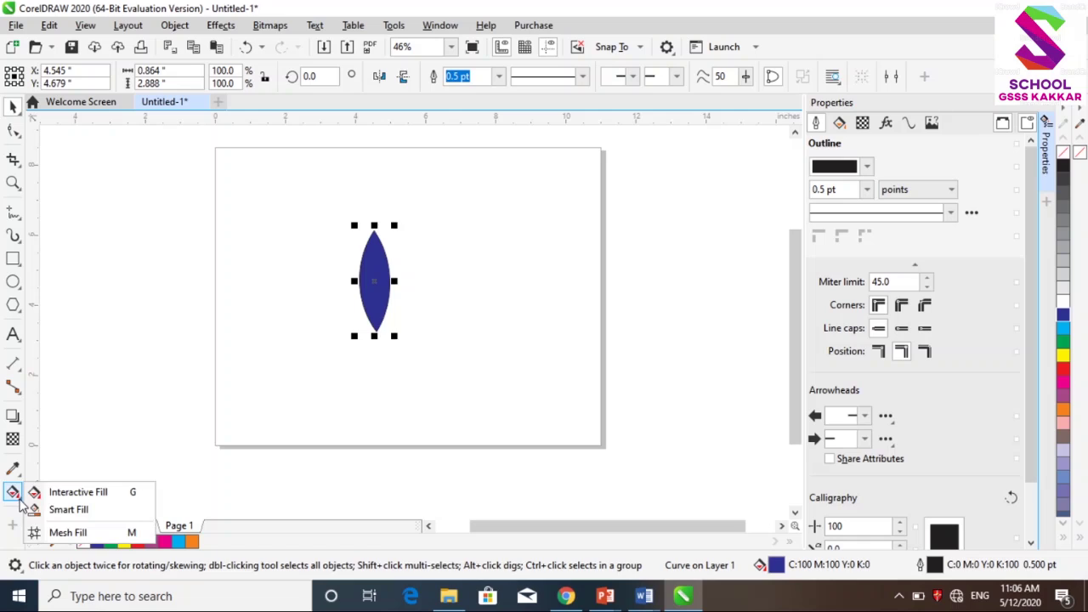
{"action": "left_click", "coordinate": [61, 497]}
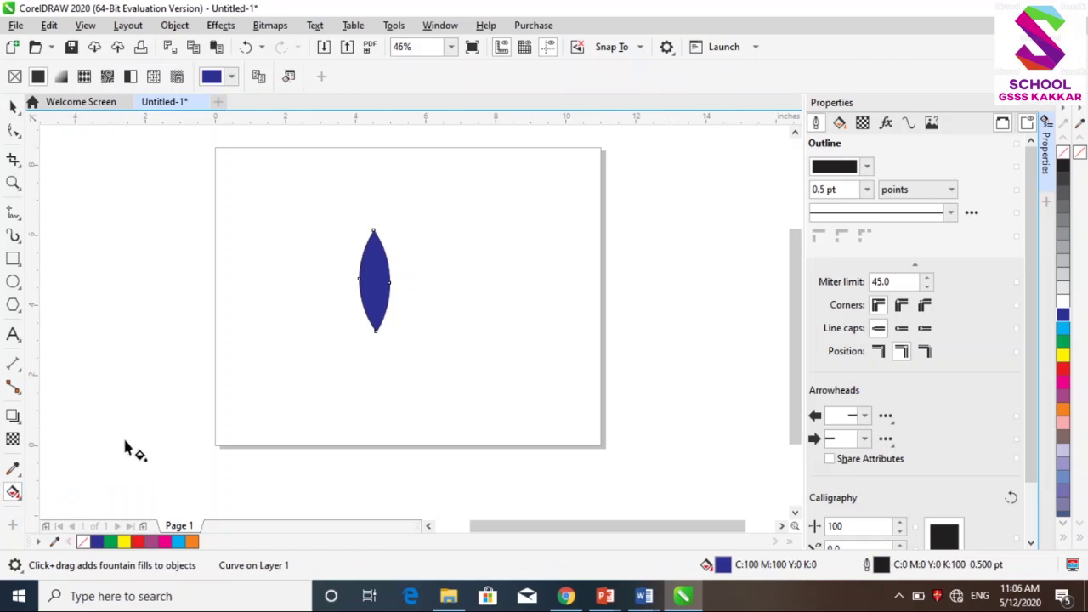
Apply a Smart Fill to the petal using blue-grey C:40 M:20 Y:0 K:40 and a 0.5 pt black outline.
{"action": "left_click", "coordinate": [21, 502]}
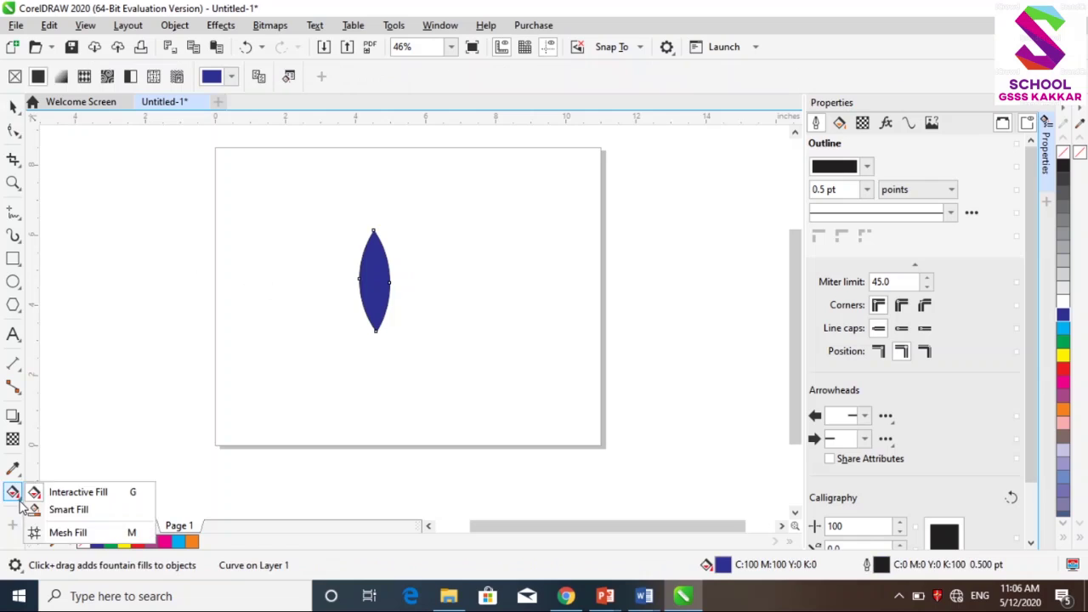
{"action": "left_click", "coordinate": [62, 510]}
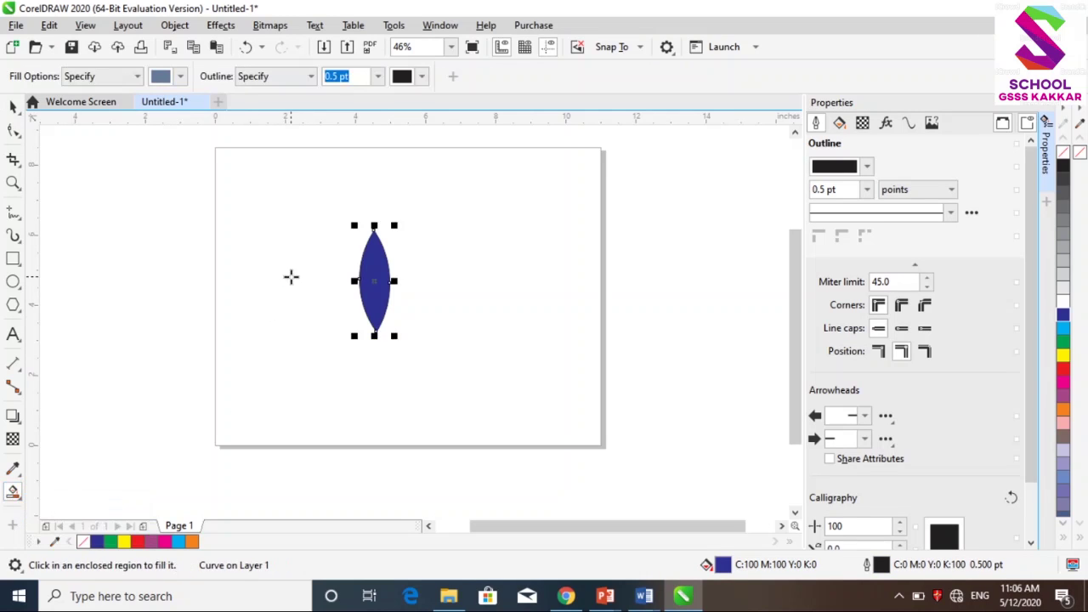
{"action": "left_click", "coordinate": [374, 281]}
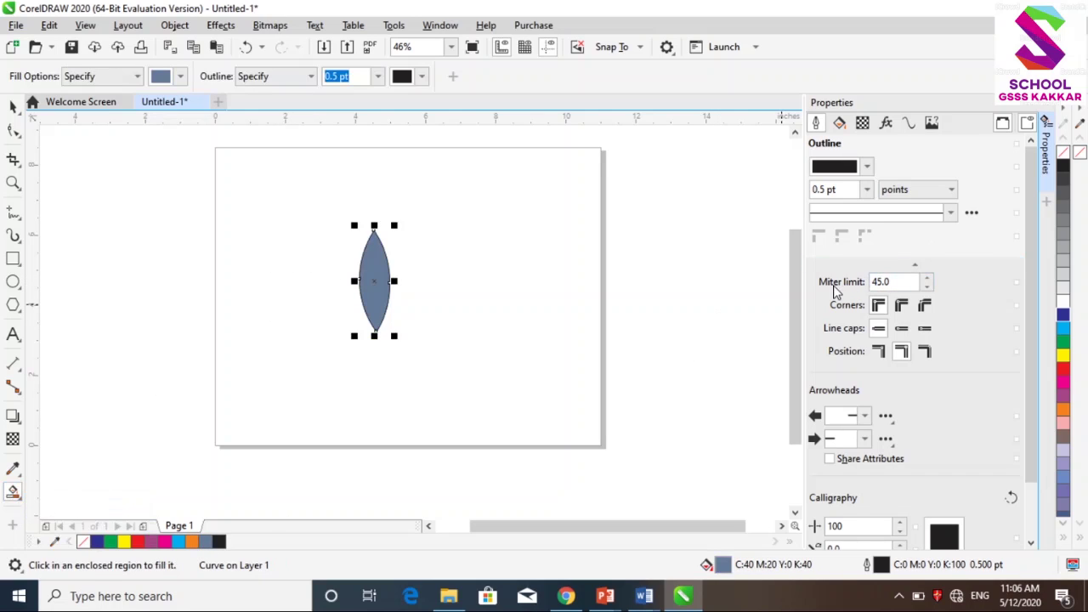
Try a horizontal fountain fill from blue-grey to white, starting well outside the petal and ending at its edge.
{"action": "left_click", "coordinate": [19, 473]}
{"action": "left_click", "coordinate": [22, 497]}
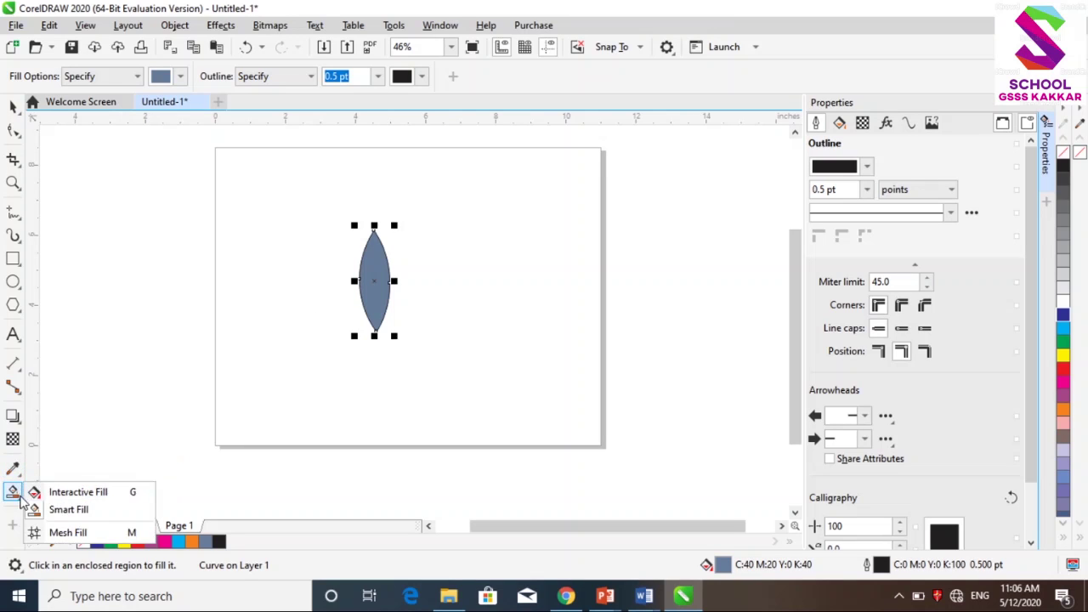
{"action": "left_click", "coordinate": [75, 493]}
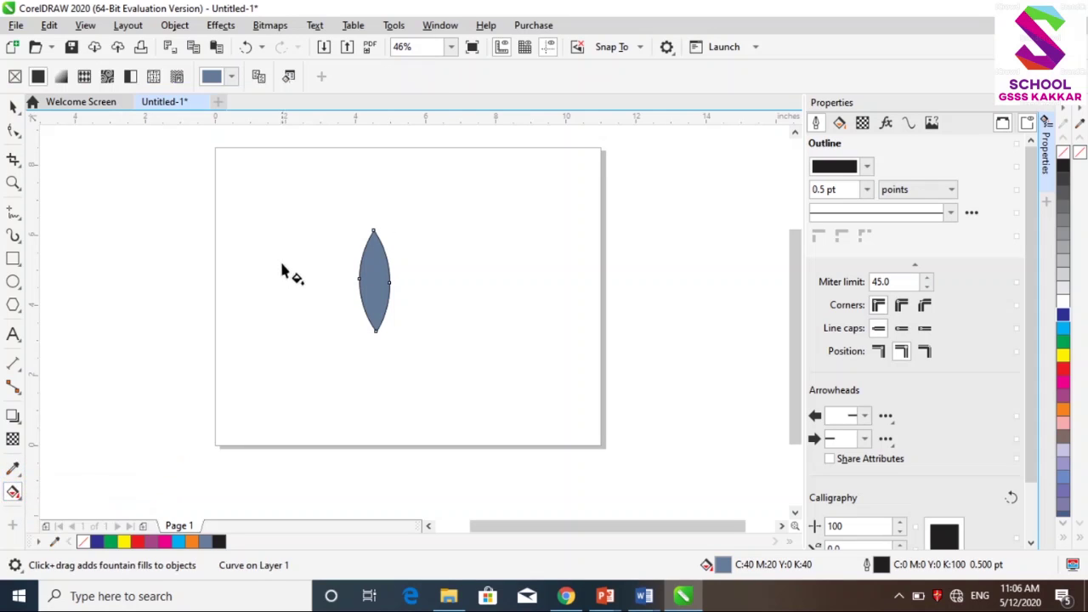
{"action": "left_click_drag", "start_coordinate": [273, 266], "coordinate": [361, 266]}
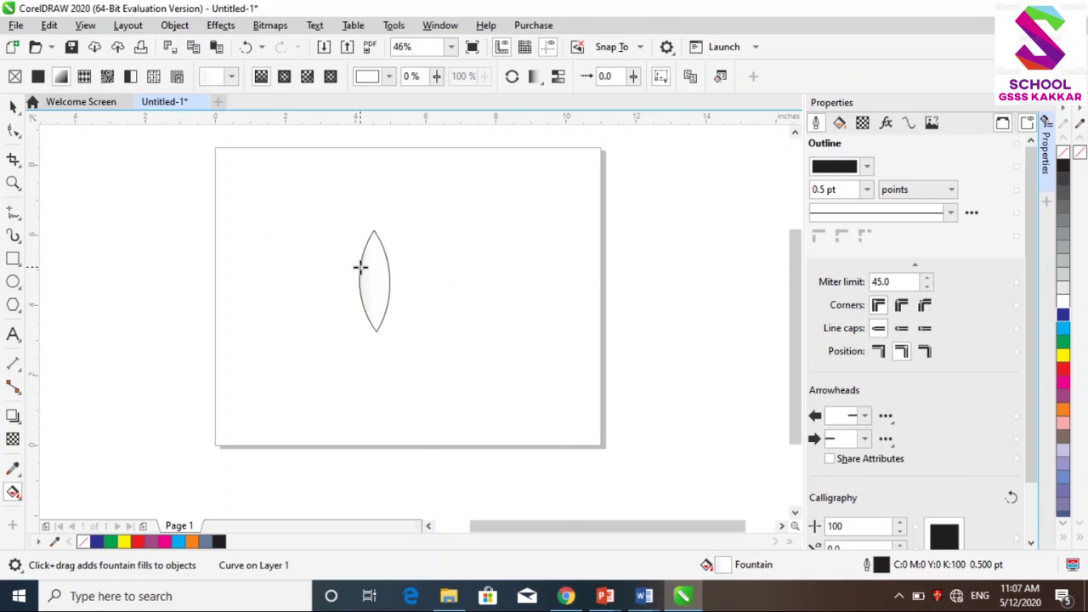
{"action": "left_click", "coordinate": [377, 243]}
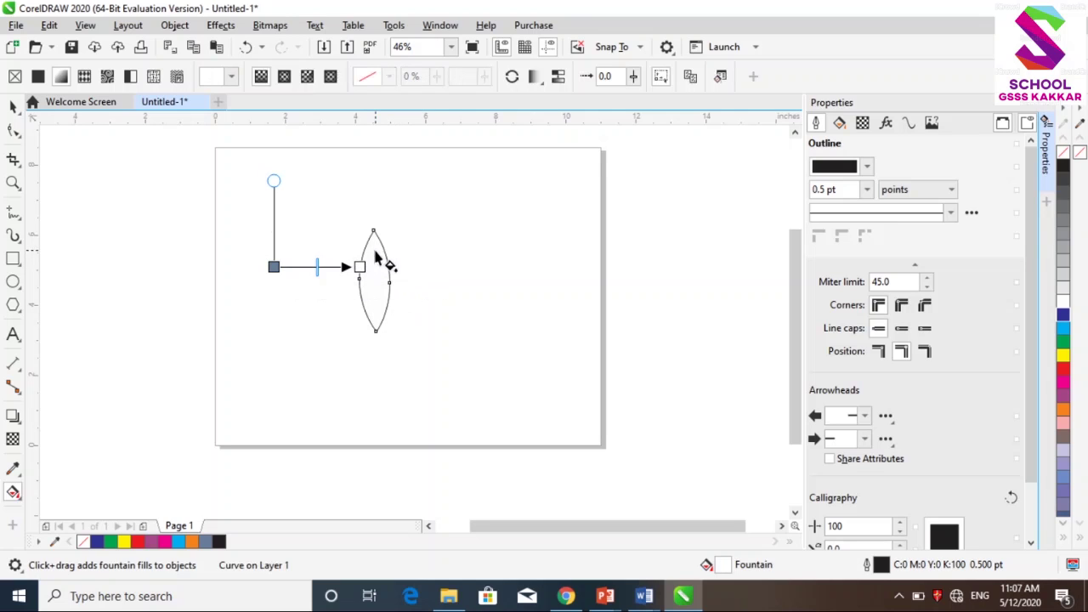
Recolor the petal with a uniform blue fill.
{"action": "left_click", "coordinate": [13, 107]}
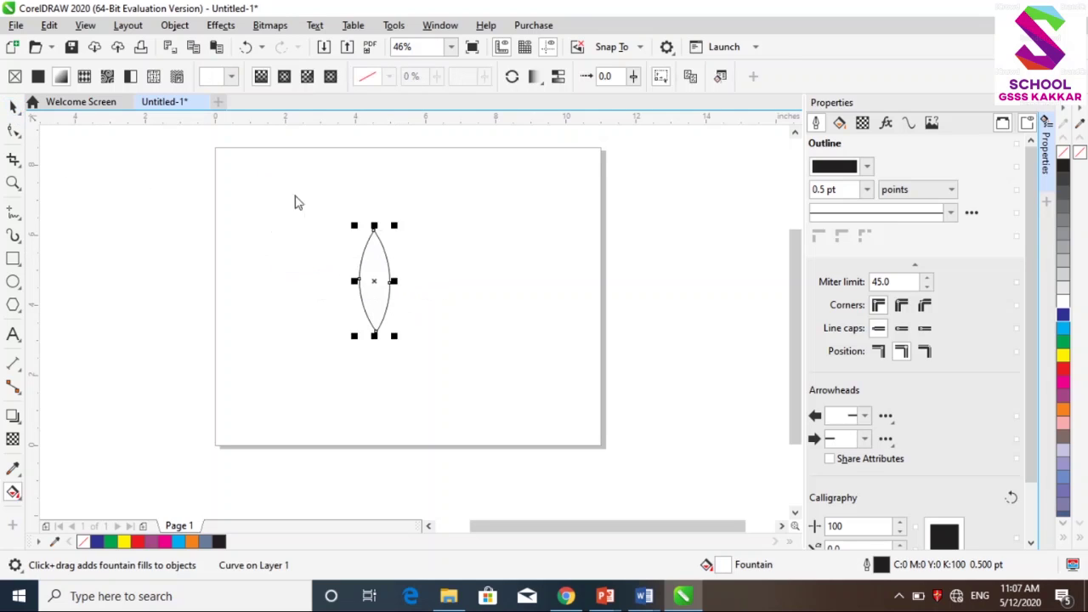
{"action": "left_click", "coordinate": [98, 542]}
{"action": "left_click", "coordinate": [99, 544]}
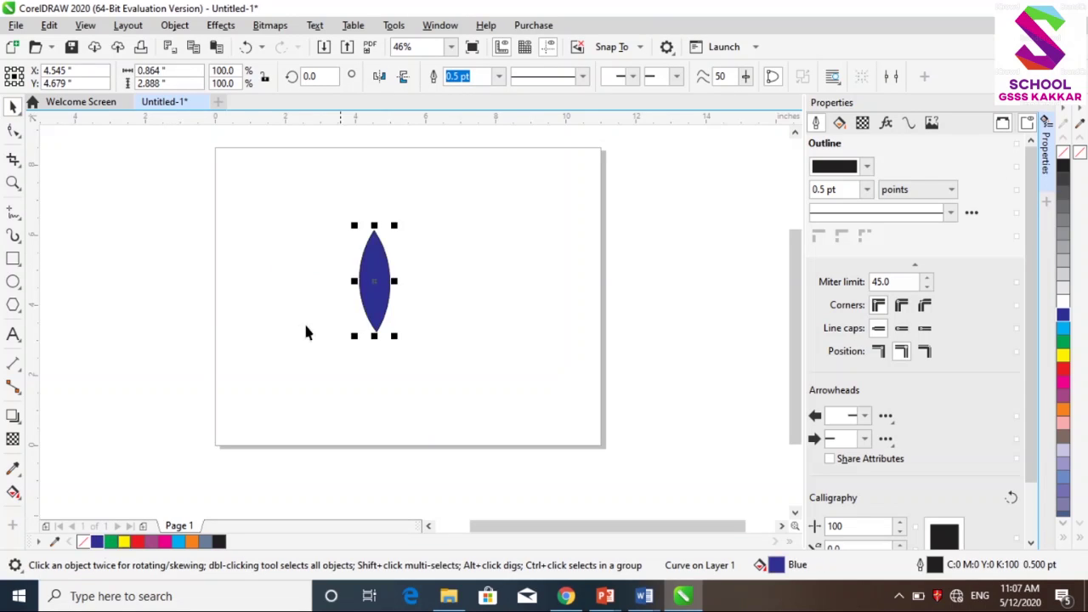
Apply a horizontal blue-to-white fountain fill across the petal, with both ends of the gradient outside the shape.
{"action": "left_click", "coordinate": [22, 501]}
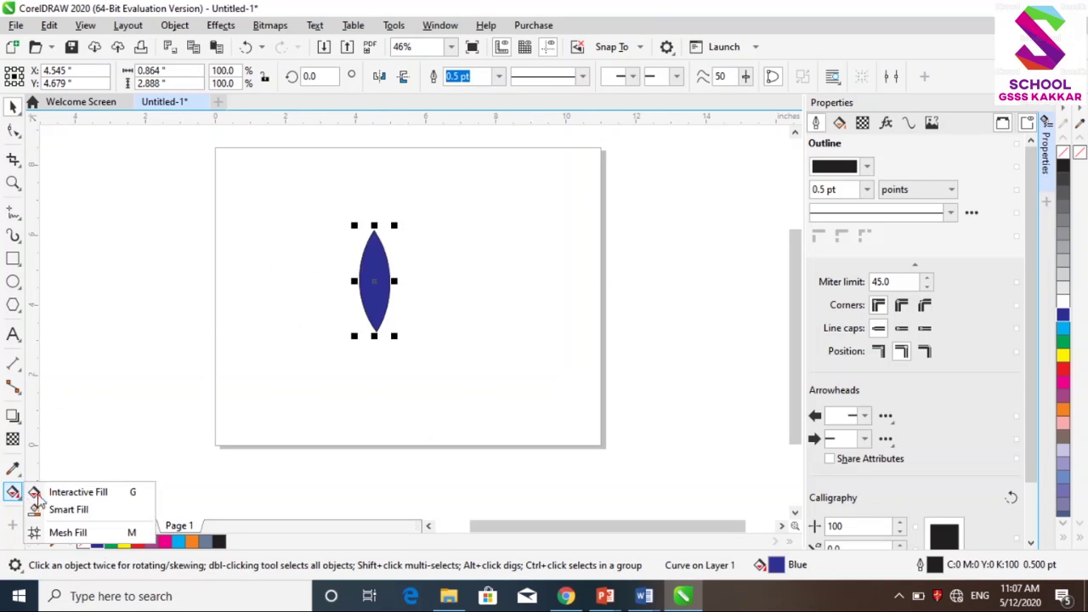
{"action": "left_click", "coordinate": [53, 493]}
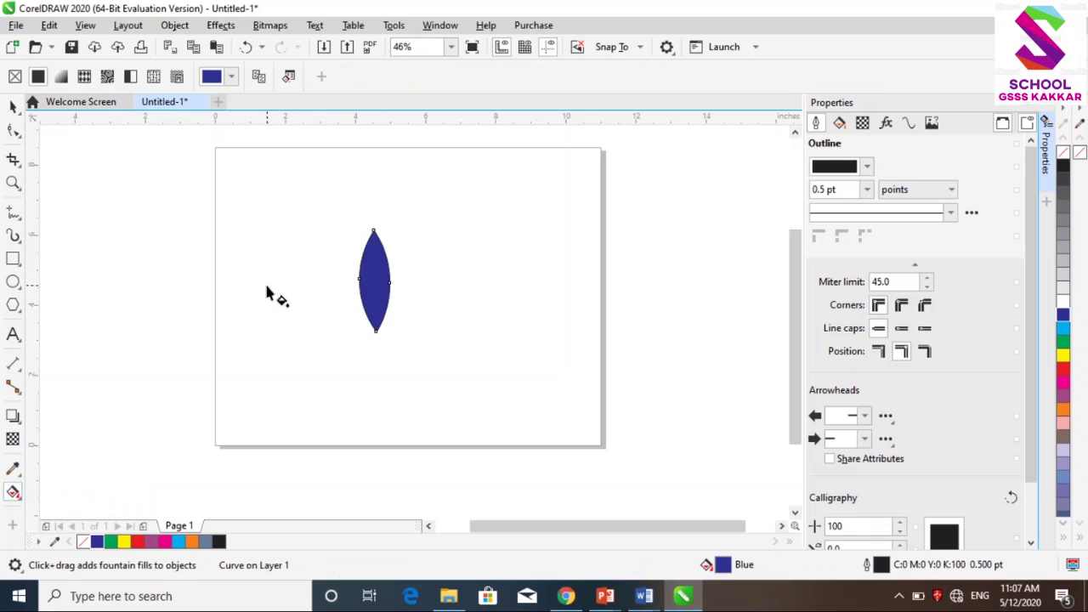
{"action": "left_click_drag", "start_coordinate": [295, 273], "coordinate": [423, 269]}
{"action": "left_click", "coordinate": [438, 272]}
{"action": "mouse_move", "coordinate": [438, 272]}
{"action": "left_mouse_down"}
{"action": "mouse_move", "coordinate": [468, 270]}
{"action": "mouse_move", "coordinate": [433, 274]}
{"action": "left_mouse_up"}
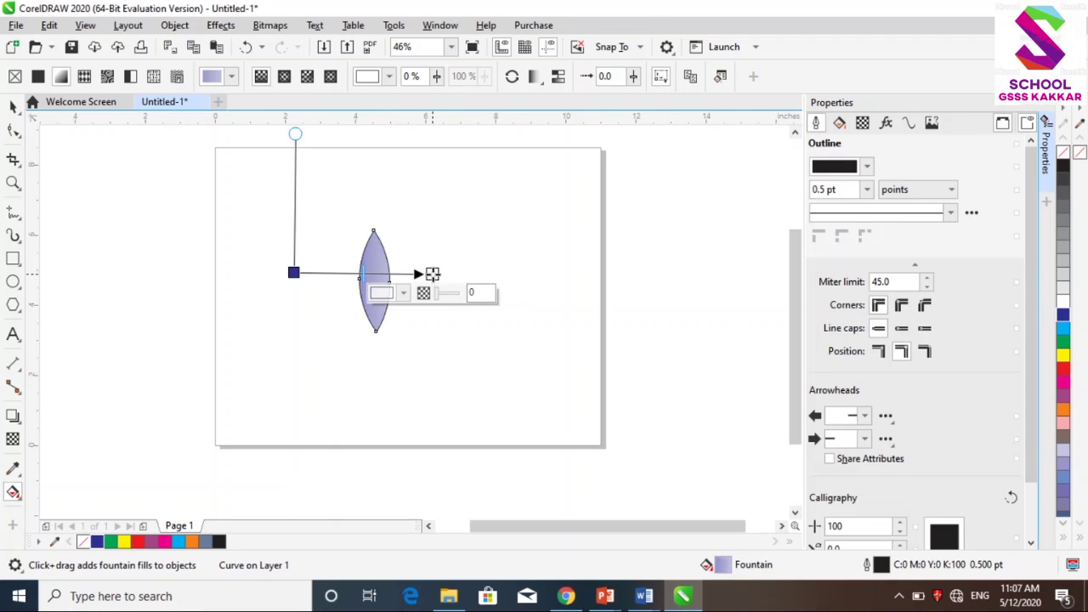
Set the petal's outline width to None and deselect it.
{"action": "left_click", "coordinate": [12, 108]}
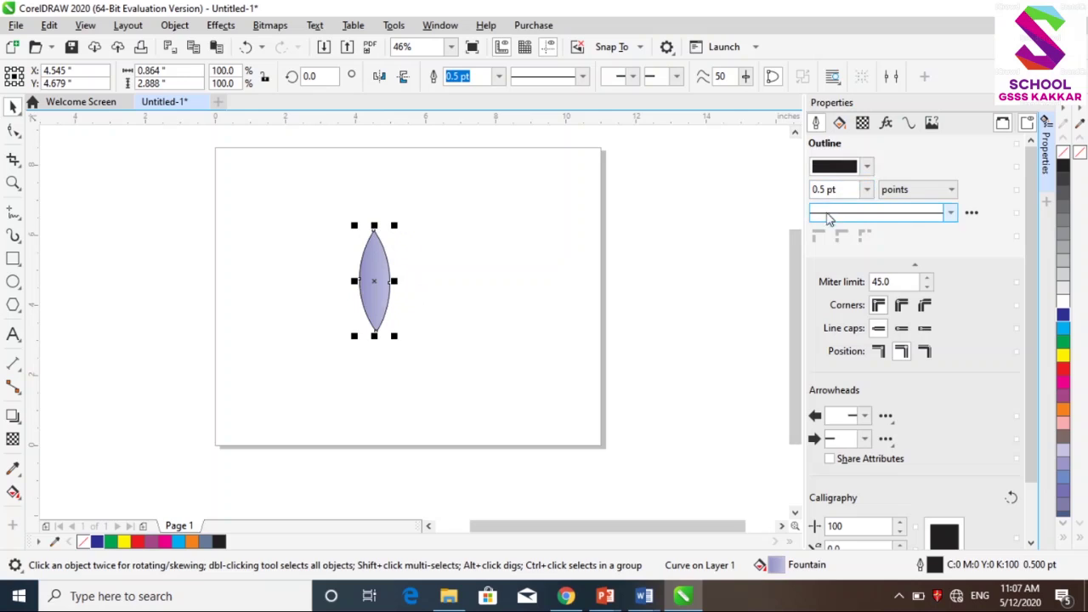
{"action": "left_click", "coordinate": [868, 191]}
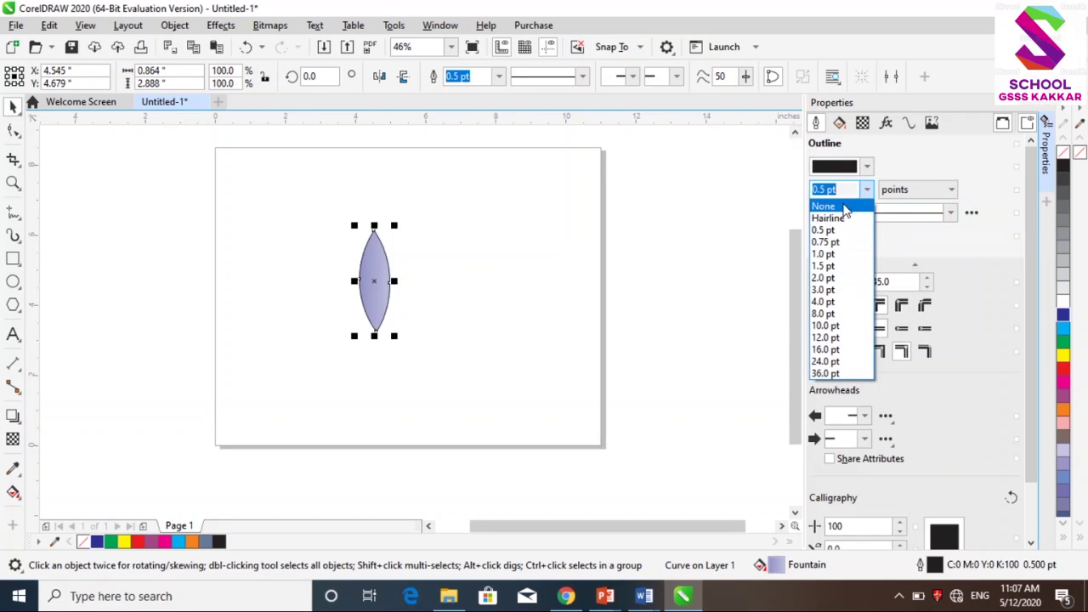
{"action": "left_click", "coordinate": [846, 206]}
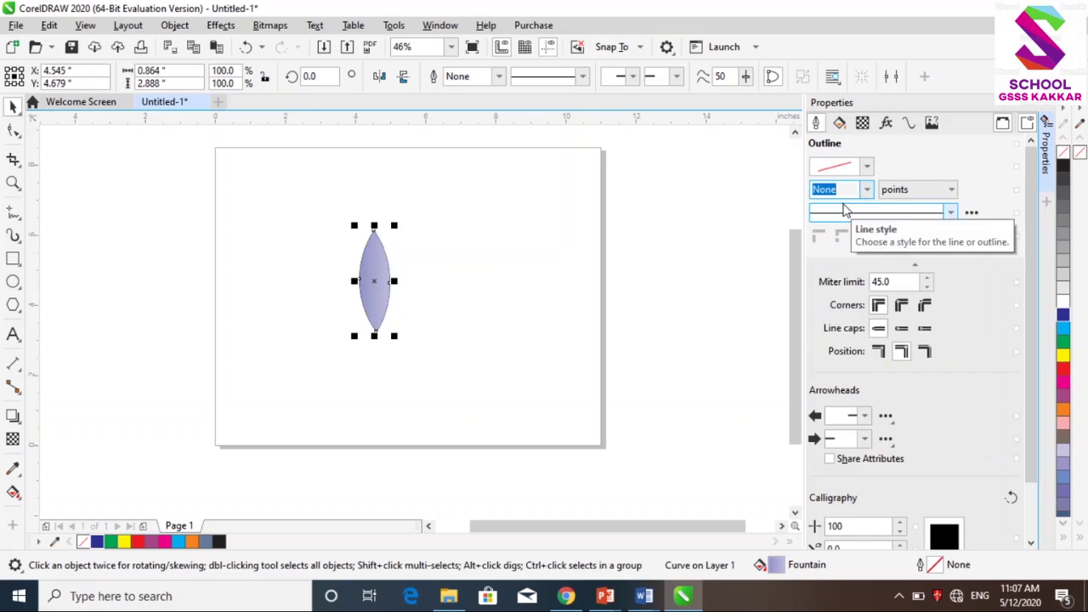
{"action": "left_click", "coordinate": [526, 381]}
{"action": "left_click", "coordinate": [528, 387]}
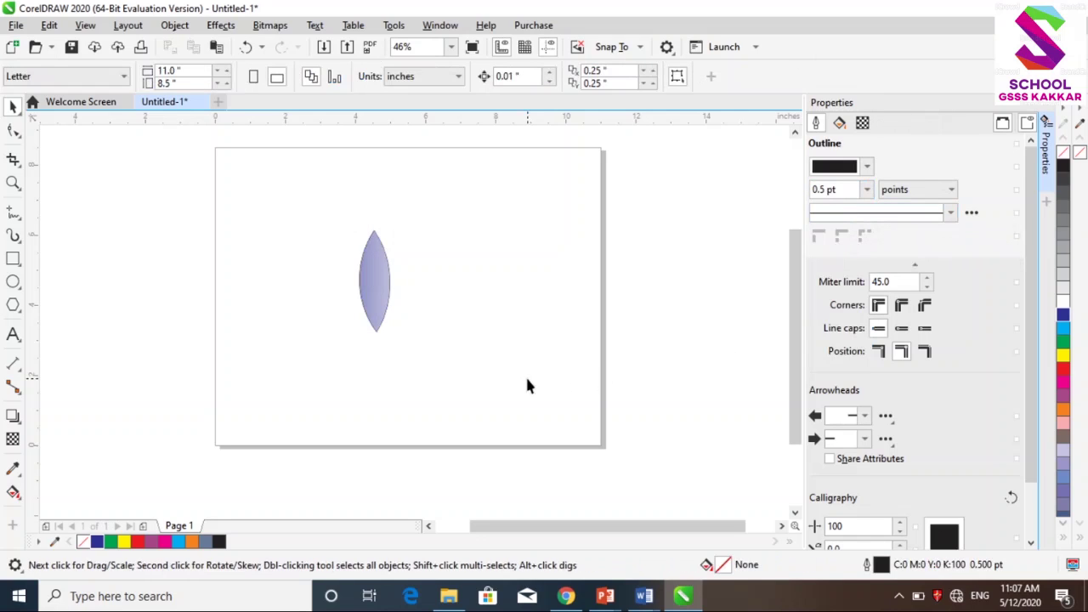
Set the document's default outline width to None for Graphic objects.
{"action": "left_click", "coordinate": [868, 191]}
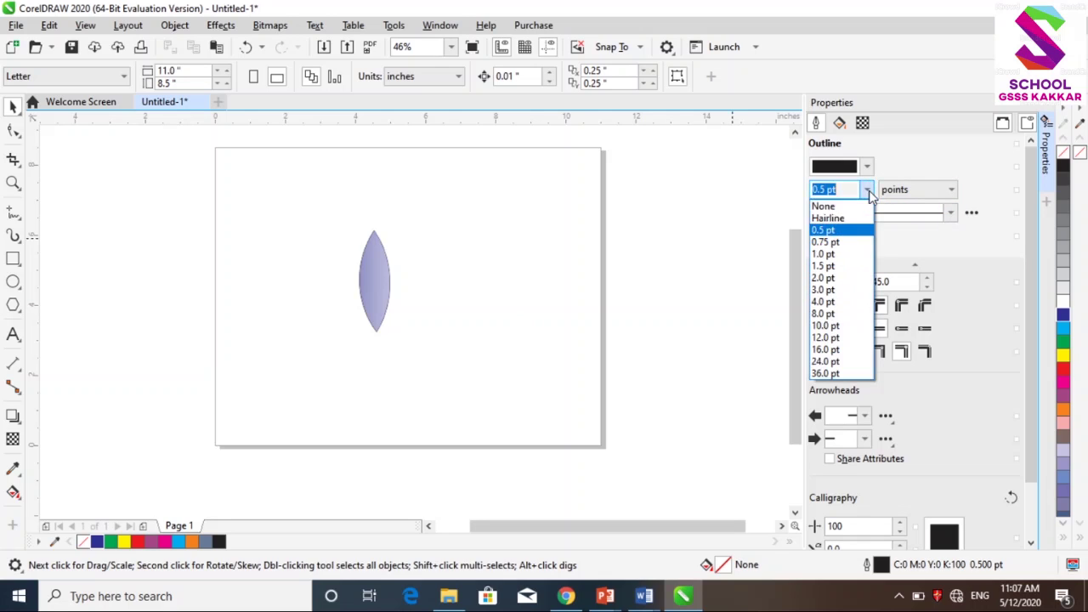
{"action": "left_click", "coordinate": [846, 207]}
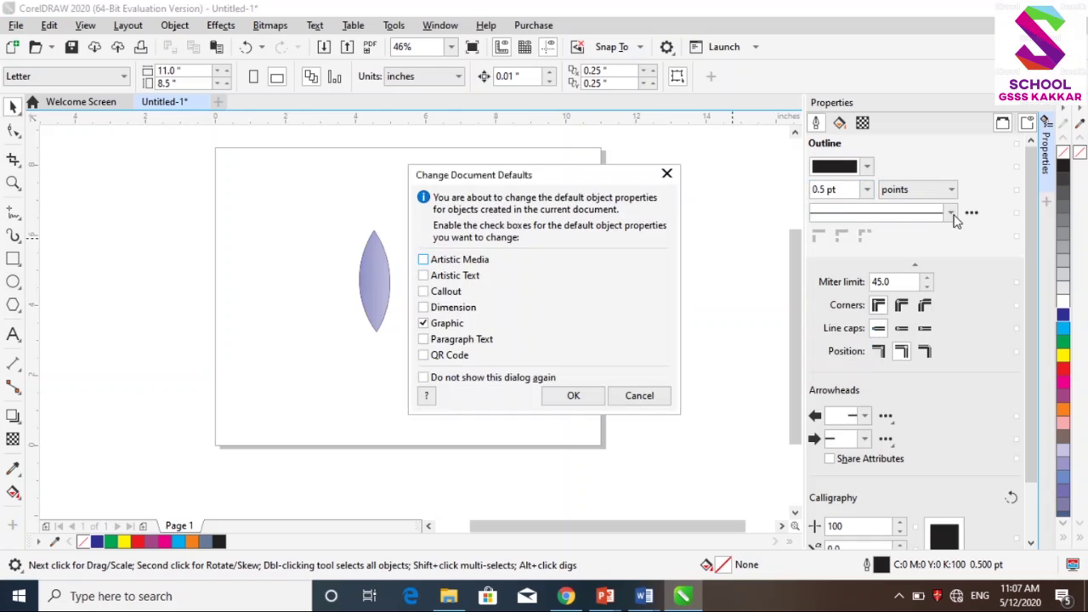
{"action": "left_click", "coordinate": [576, 397]}
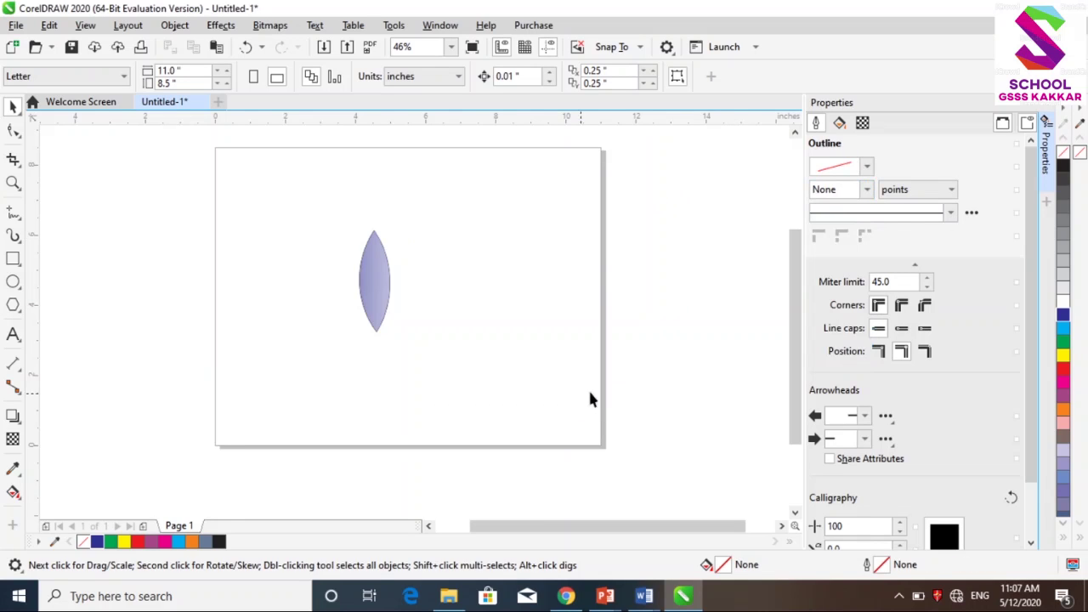
{"action": "left_click", "coordinate": [950, 212]}
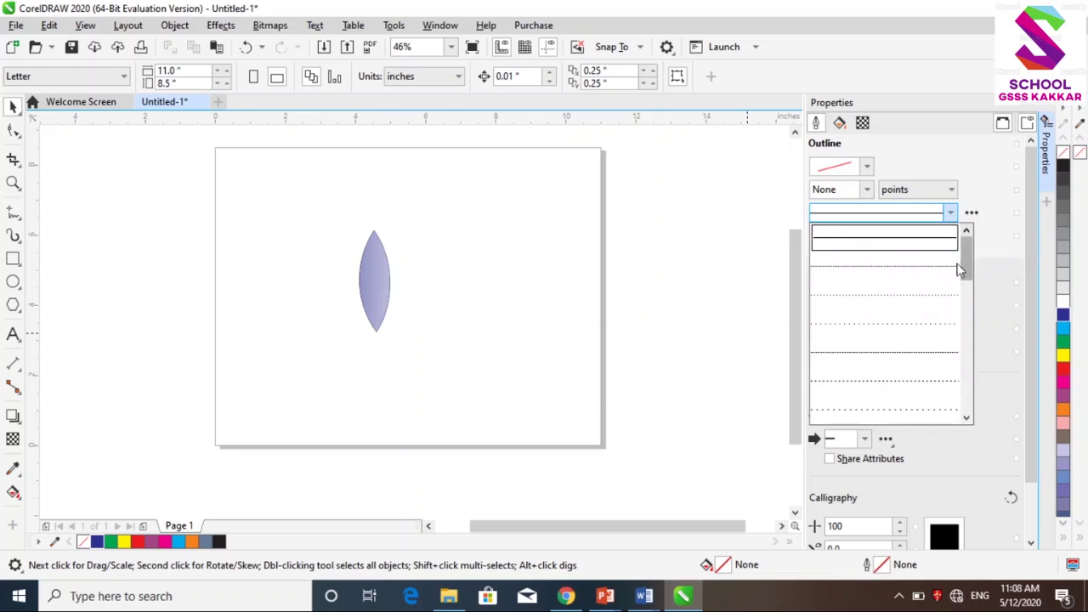
{"action": "left_click", "coordinate": [725, 250]}
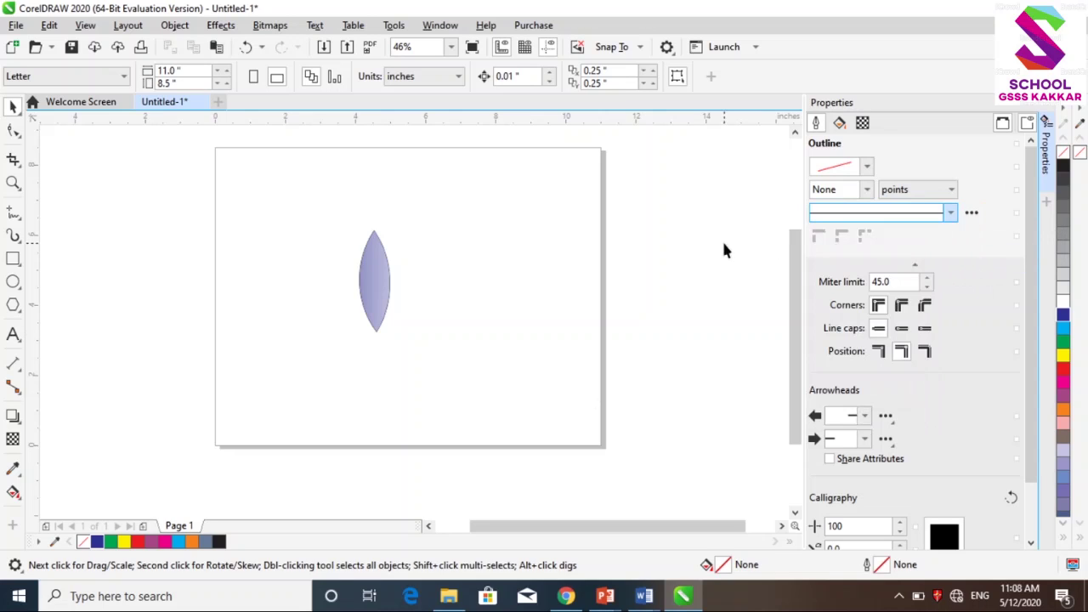
Rotate a copy of the blue petal about 21 degrees clockwise around a pivot placed at its bottom tip.
{"action": "left_click", "coordinate": [373, 270]}
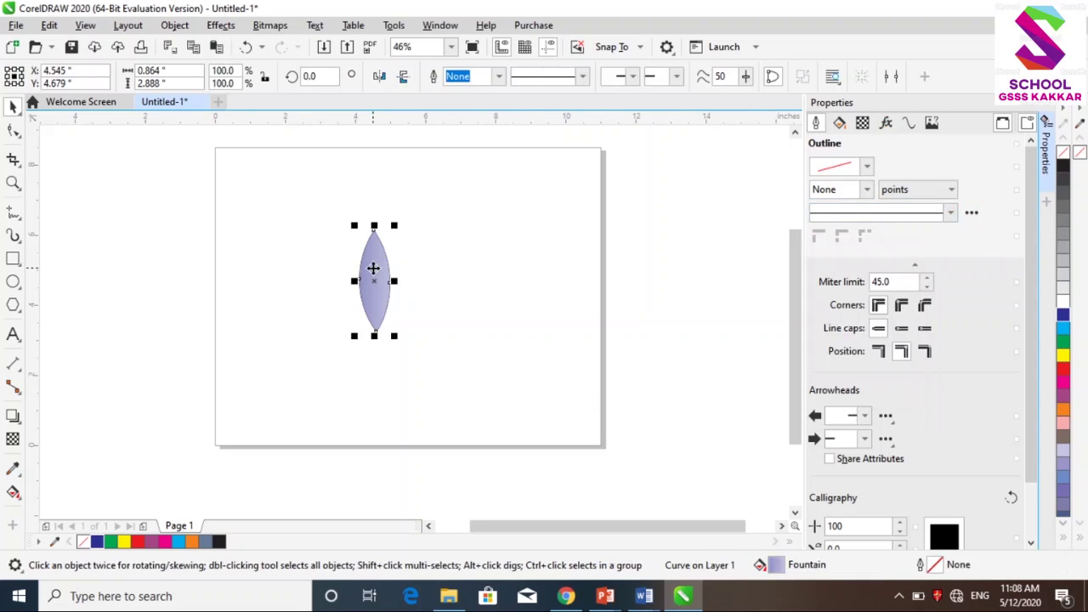
{"action": "left_click", "coordinate": [379, 273]}
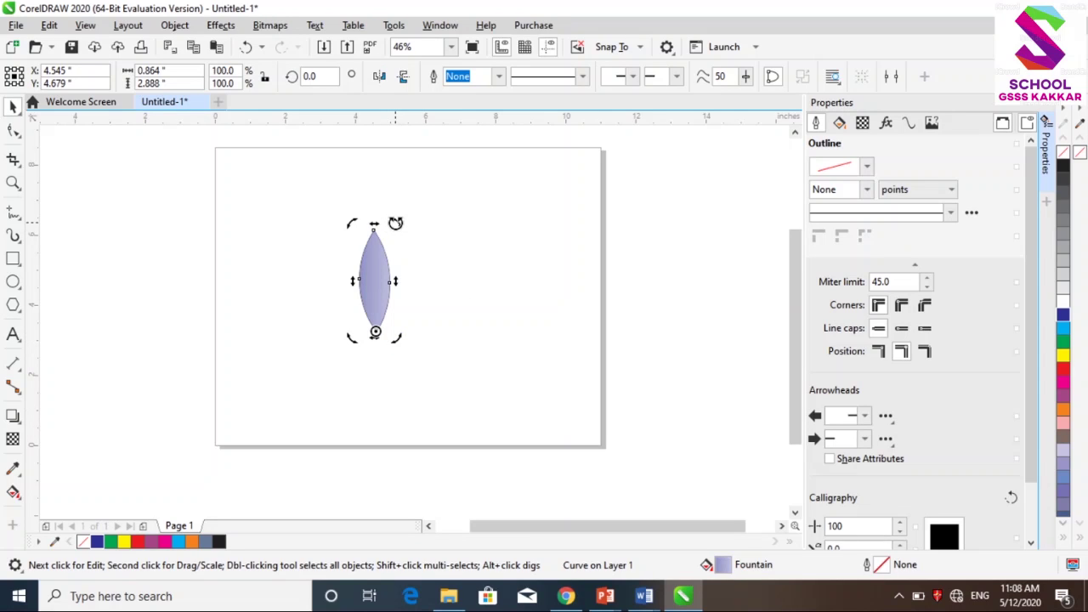
{"action": "left_click_drag", "start_coordinate": [396, 223], "coordinate": [434, 239]}
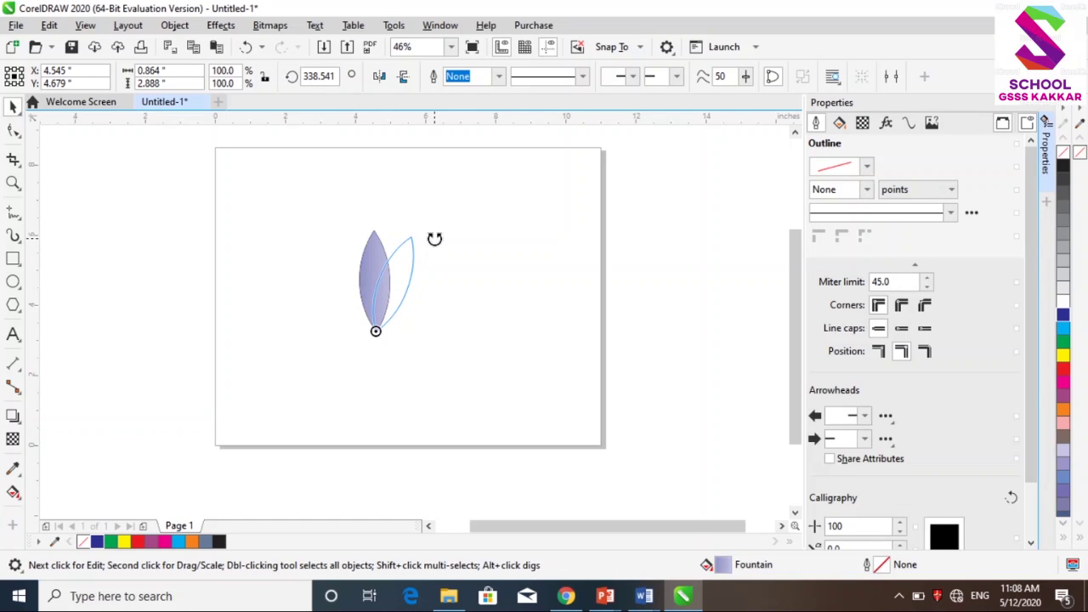
{"action": "left_click_drag", "start_coordinate": [435, 239], "coordinate": [434, 240]}
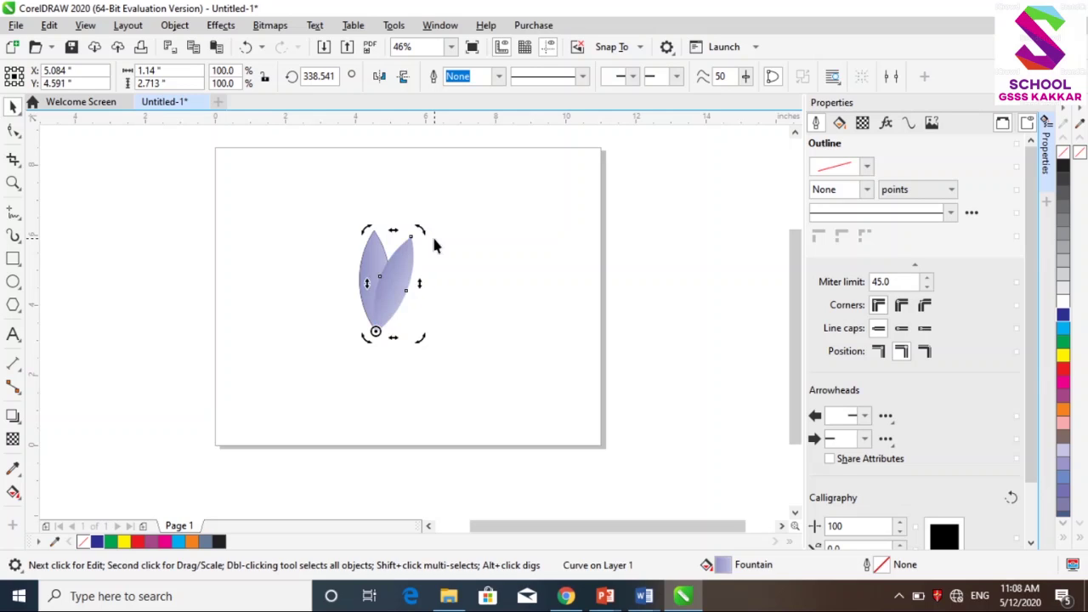
Repeat the rotated petal duplication for just over two full turns around the pivot to form a dense flower, and deselect it.
{"action": "key", "text": "ctrl+r"}
{"action": "key", "text": "ctrl+r"}
{"action": "key", "text": "ctrl+r"}
{"action": "key", "text": "ctrl+r"}
{"action": "key", "text": "ctrl+r"}
{"action": "key", "text": "ctrl+r"}
{"action": "key", "text": "ctrl+r"}
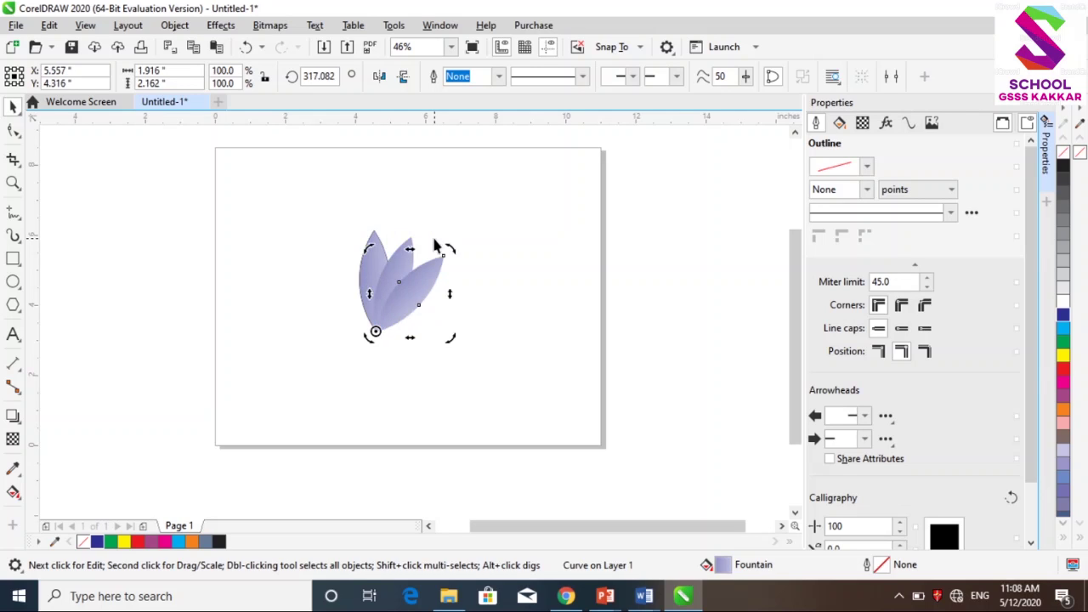
{"action": "key", "text": "ctrl+r"}
{"action": "key", "text": "ctrl+r"}
{"action": "key", "text": "ctrl+r"}
{"action": "key", "text": "ctrl+r"}
{"action": "key", "text": "ctrl+r"}
{"action": "key", "text": "ctrl+r"}
{"action": "key", "text": "ctrl+r"}
{"action": "key", "text": "ctrl+r"}
{"action": "key", "text": "ctrl+r"}
{"action": "key", "text": "ctrl+r"}
{"action": "key", "text": "ctrl+r"}
{"action": "key", "text": "ctrl+r"}
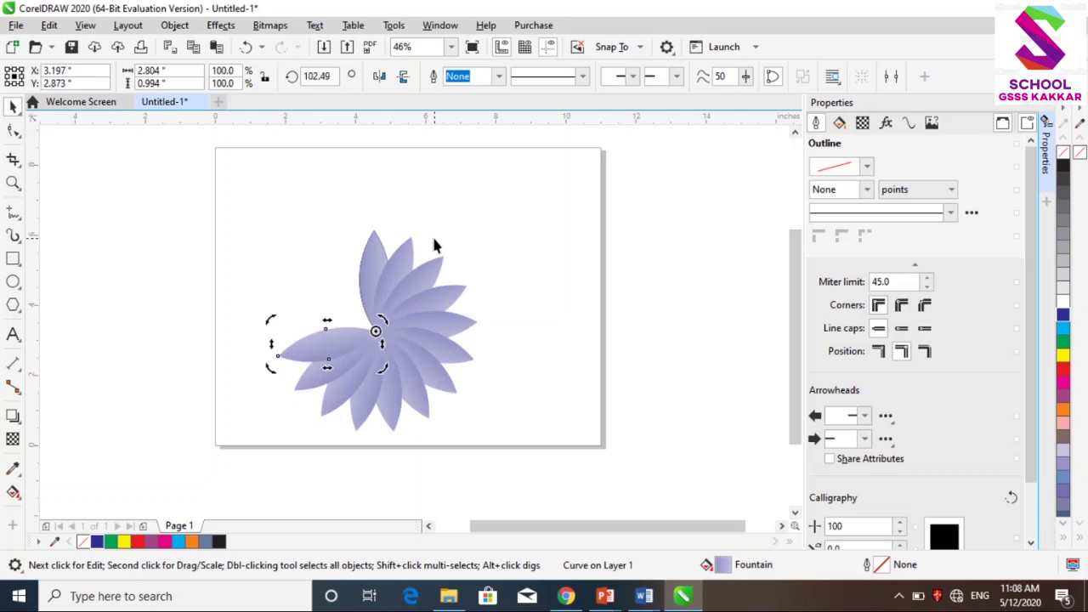
{"action": "key", "text": "ctrl+r"}
{"action": "key", "text": "ctrl+r"}
{"action": "key", "text": "ctrl+r"}
{"action": "key", "text": "ctrl+r"}
{"action": "key", "text": "ctrl+r"}
{"action": "key", "text": "ctrl+r"}
{"action": "key", "text": "ctrl+r"}
{"action": "key", "text": "ctrl+r"}
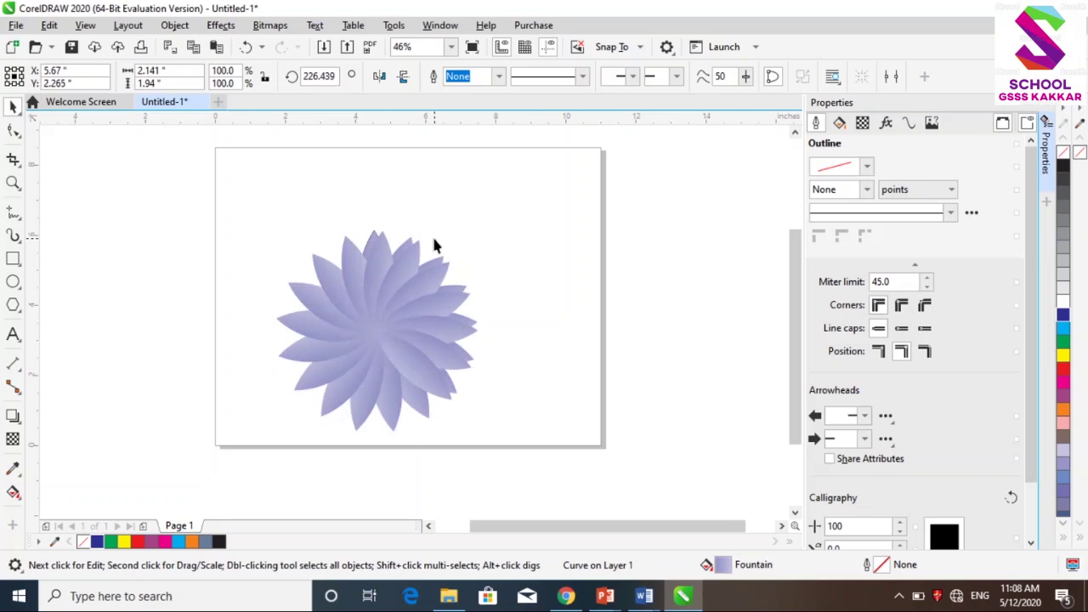
{"action": "key", "text": "ctrl+r"}
{"action": "key", "text": "ctrl+r"}
{"action": "key", "text": "ctrl+r"}
{"action": "key", "text": "ctrl+r"}
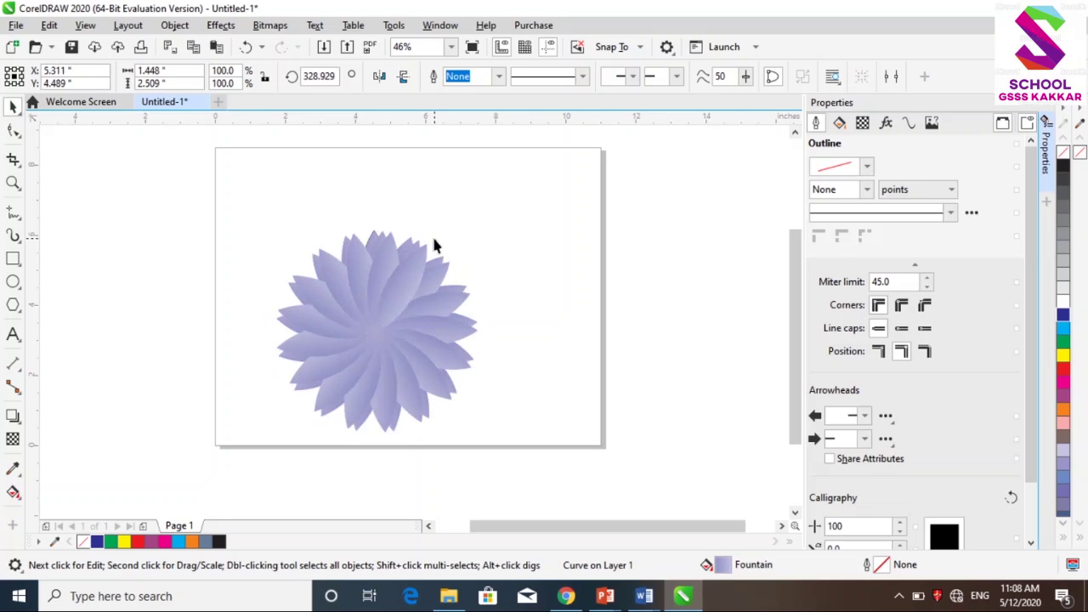
{"action": "left_click", "coordinate": [541, 335]}
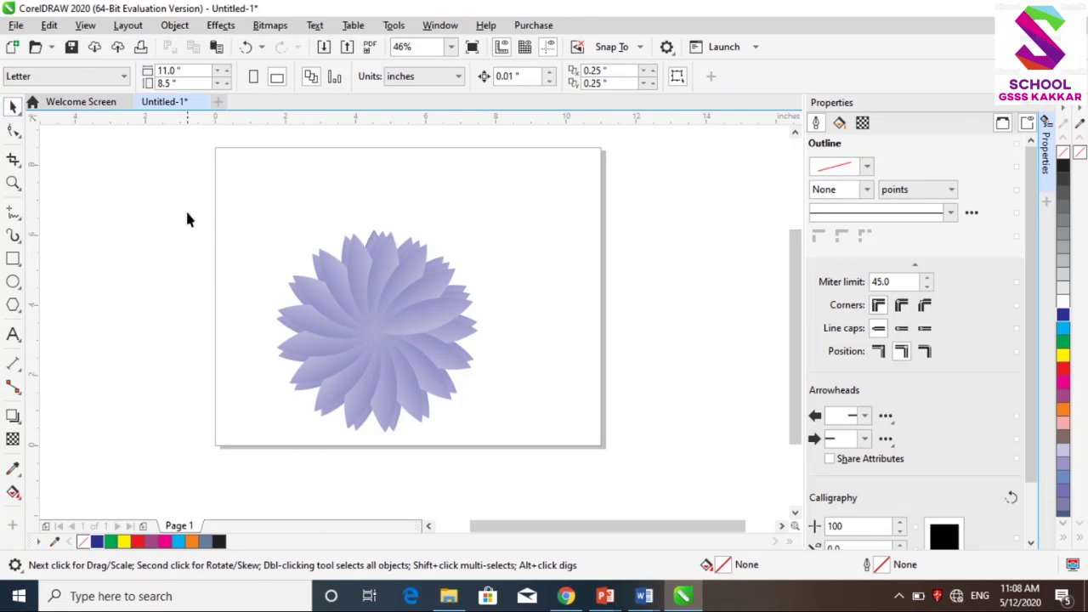
{"action": "left_click", "coordinate": [377, 289]}
{"action": "left_click", "coordinate": [364, 287]}
{"action": "left_click", "coordinate": [348, 293]}
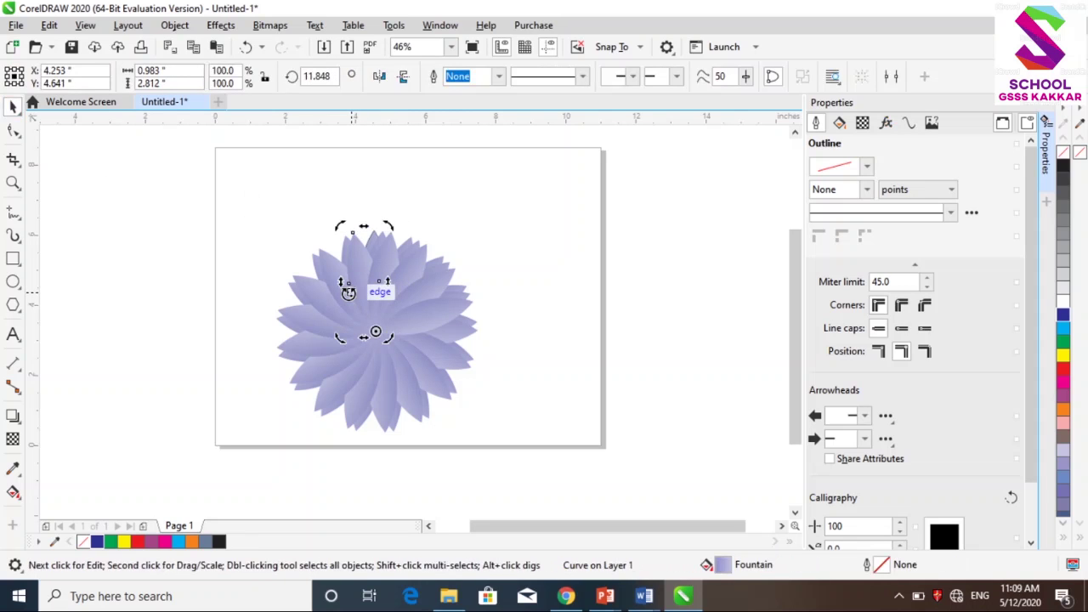
{"action": "left_click", "coordinate": [278, 203]}
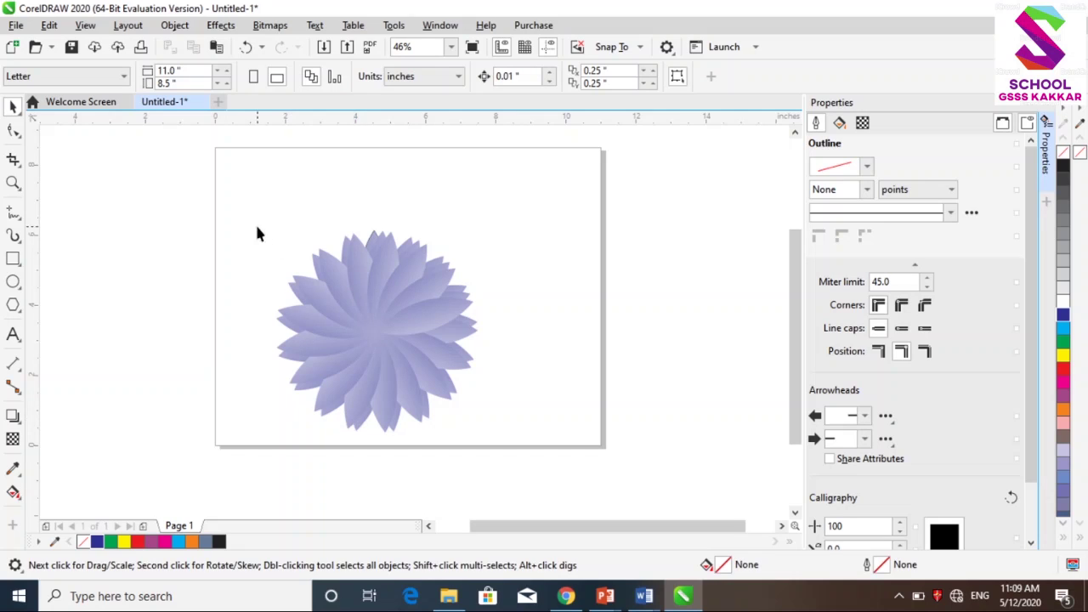
Select all the petals of the flower and group them into one object.
{"action": "left_click_drag", "start_coordinate": [237, 194], "coordinate": [499, 474]}
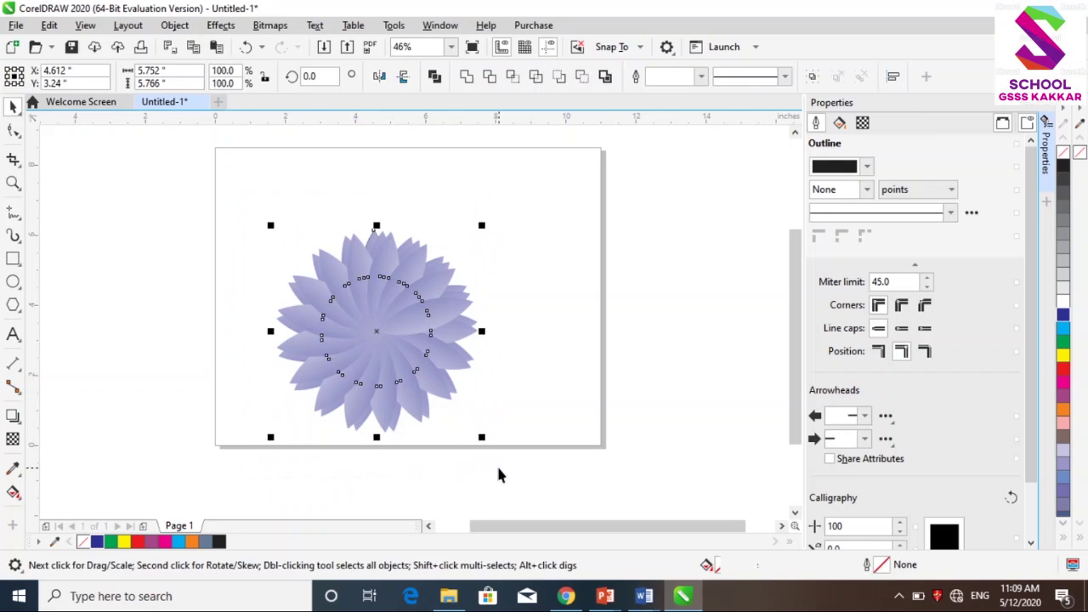
{"action": "right_click", "coordinate": [339, 321]}
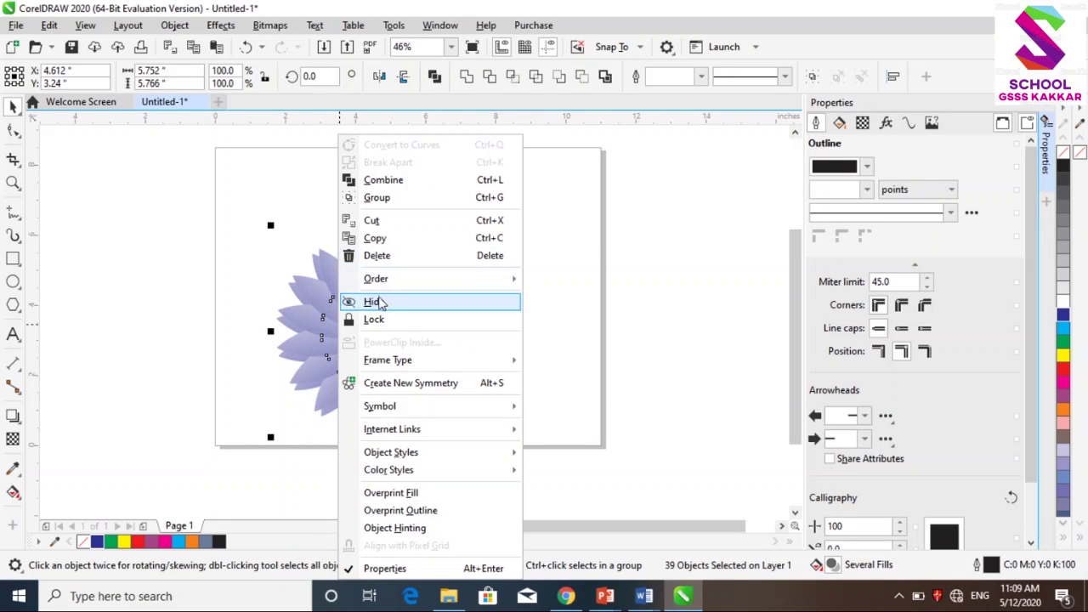
{"action": "left_click", "coordinate": [377, 197]}
{"action": "left_click", "coordinate": [501, 370]}
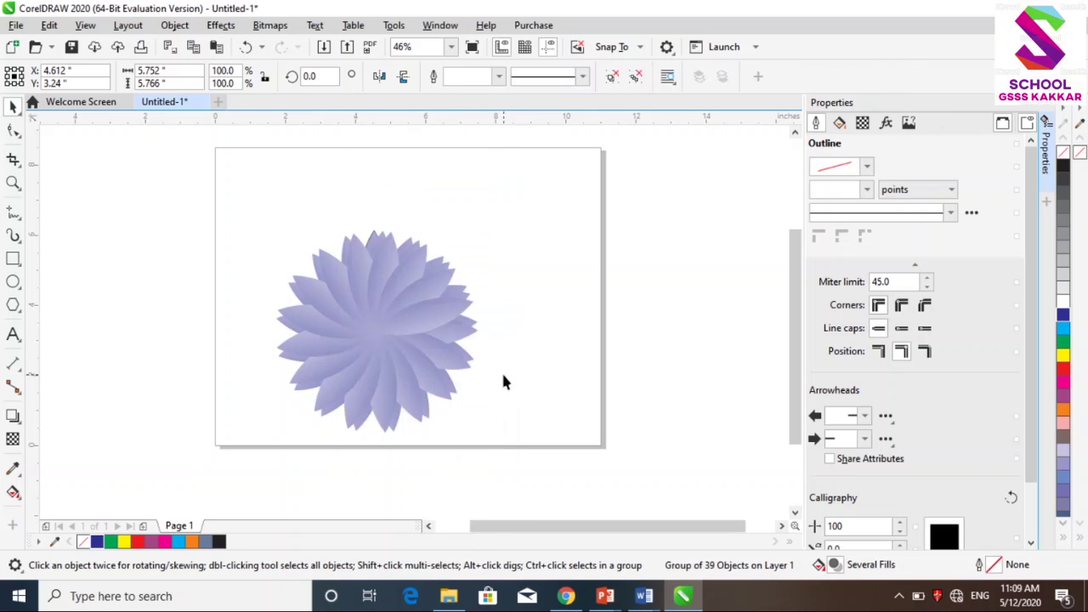
Move the flower group up and left on the page, centring it at about X 1.8 and Y 4.7 inches.
{"action": "left_click", "coordinate": [374, 340]}
{"action": "left_click_drag", "start_coordinate": [377, 315], "coordinate": [275, 270]}
{"action": "left_click", "coordinate": [476, 263]}
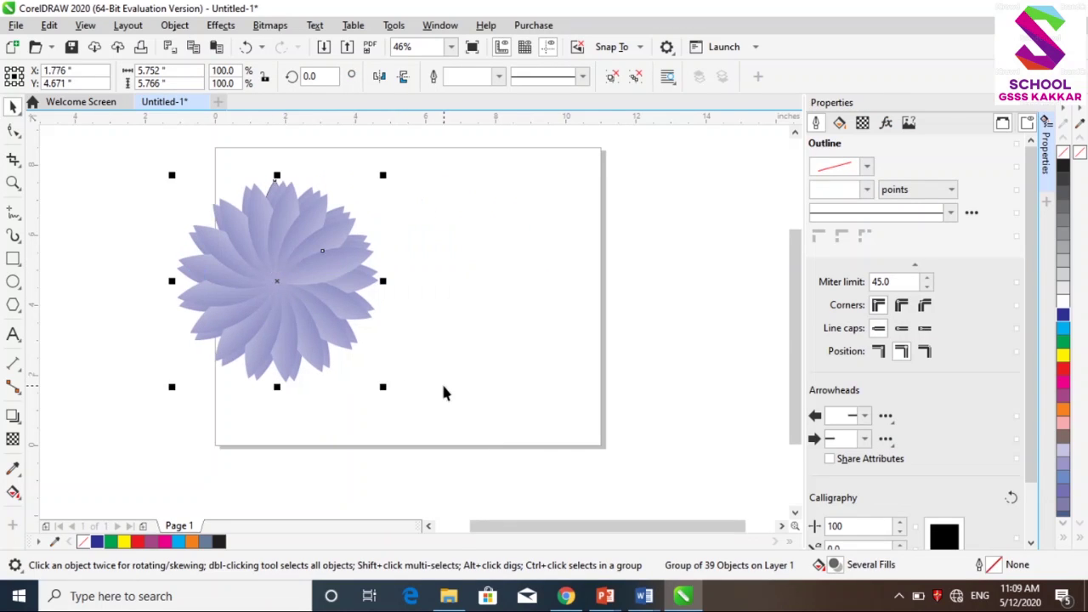
{"action": "left_click", "coordinate": [13, 282]}
{"action": "left_click_drag", "start_coordinate": [445, 229], "coordinate": [608, 386]}
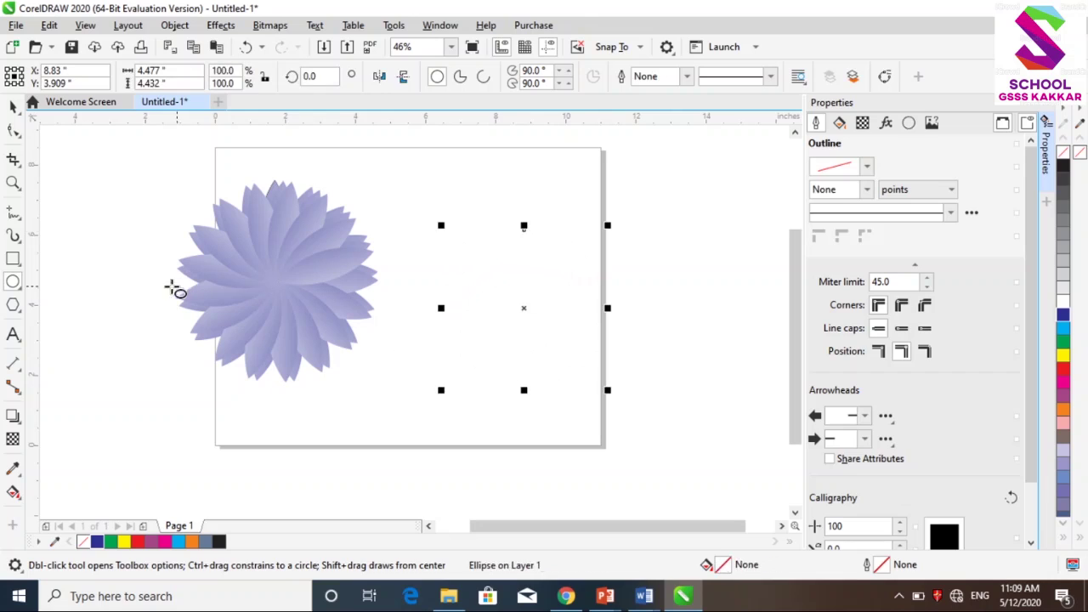
{"action": "key", "text": "ctrl+z"}
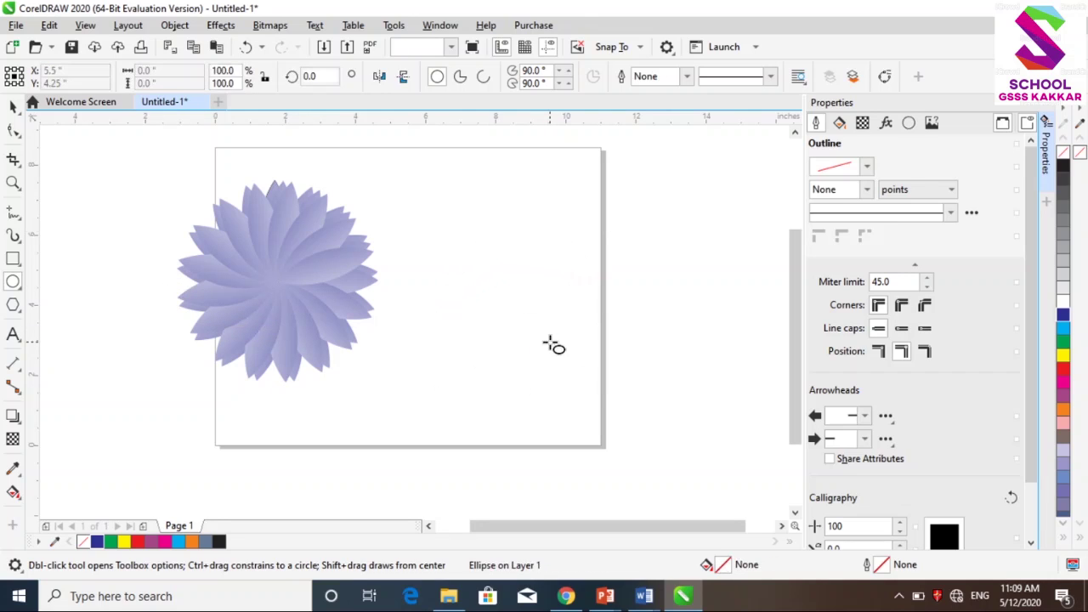
Set the document's default outline width to Hairline for Graphic objects.
{"action": "left_click", "coordinate": [867, 190]}
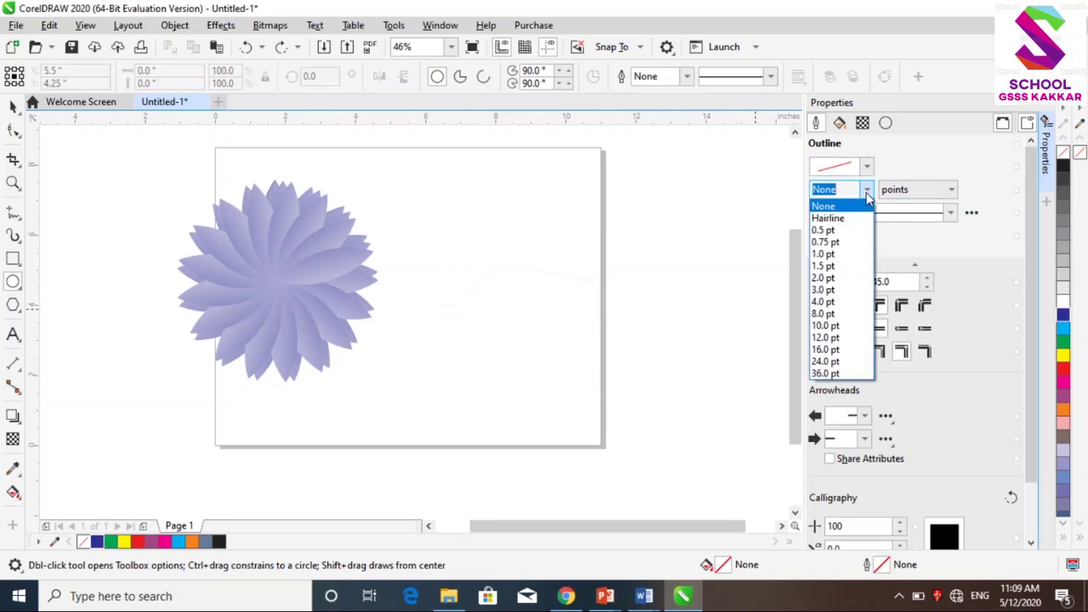
{"action": "left_click", "coordinate": [823, 231]}
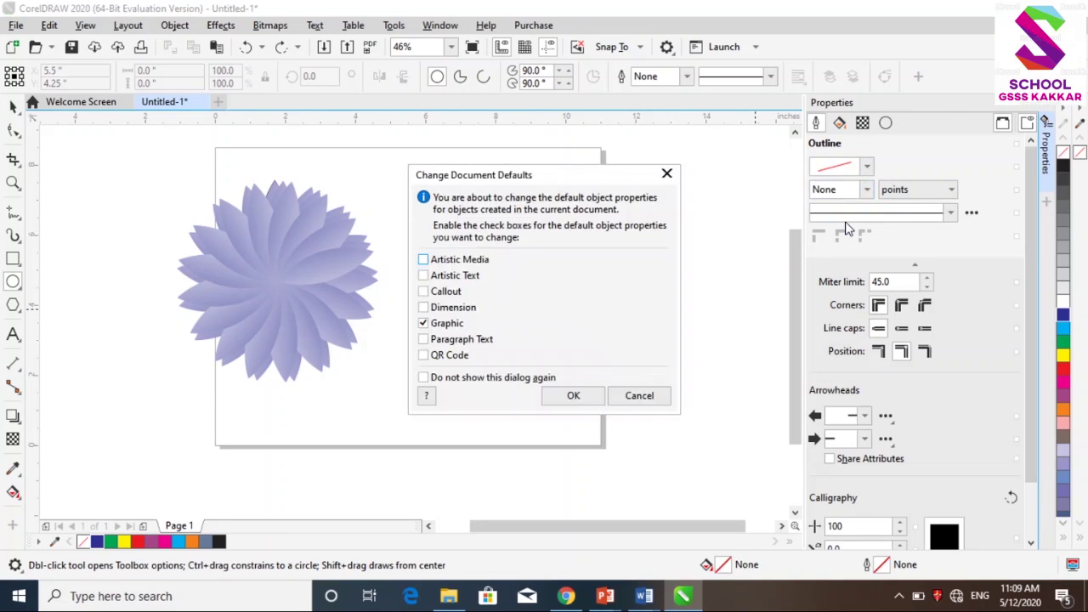
{"action": "left_click", "coordinate": [573, 396]}
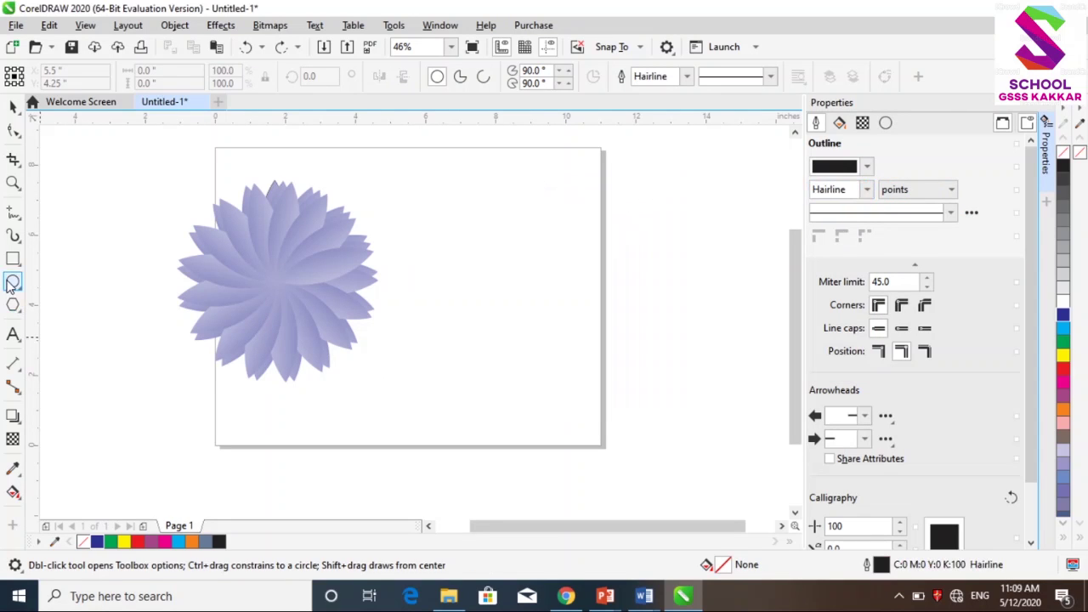
Draw two overlapping ellipses beside the flower, about 4.6 by 4.8 inches and about 5.1 by 4.5 inches.
{"action": "left_click_drag", "start_coordinate": [452, 210], "coordinate": [614, 379]}
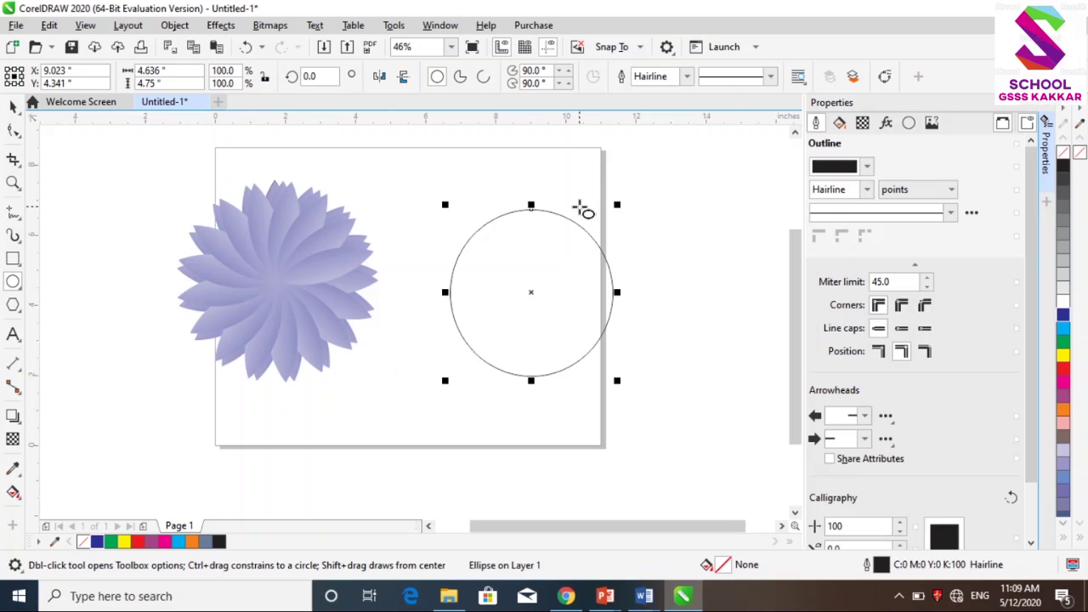
{"action": "left_click_drag", "start_coordinate": [580, 206], "coordinate": [758, 363]}
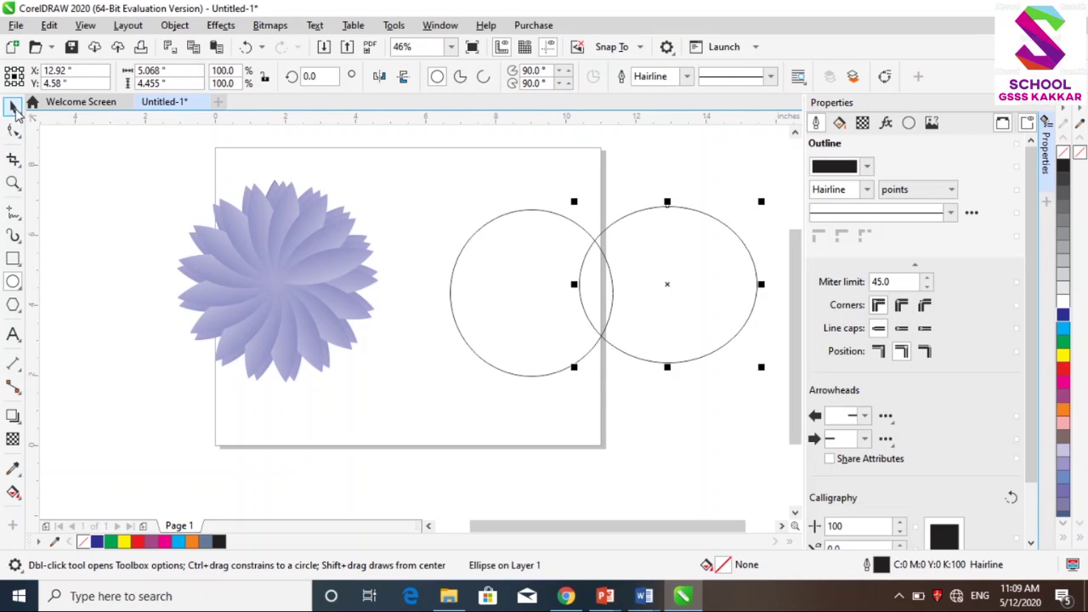
{"action": "left_click", "coordinate": [13, 107]}
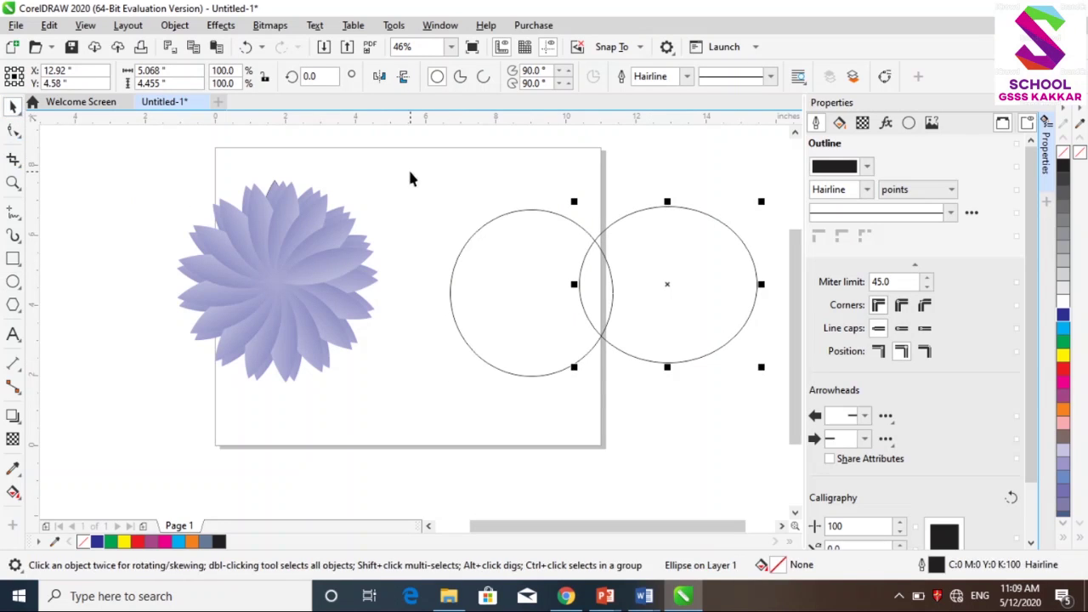
Intersect the two ellipses and delete both originals, leaving only the petal-shaped overlap.
{"action": "left_click_drag", "start_coordinate": [411, 172], "coordinate": [526, 400]}
{"action": "left_click_drag", "start_coordinate": [707, 398], "coordinate": [771, 388]}
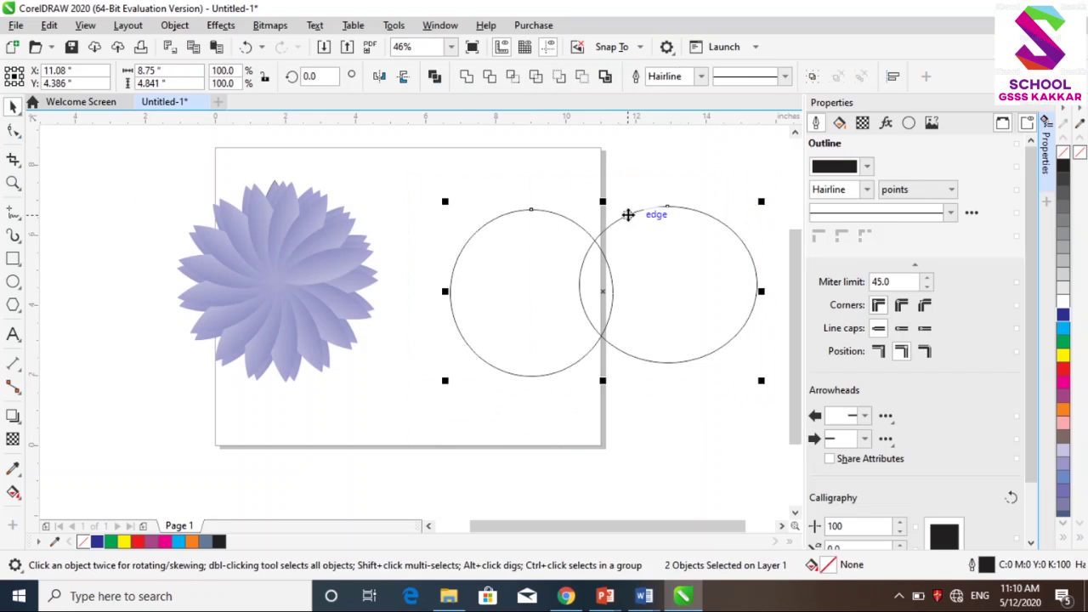
{"action": "left_click", "coordinate": [512, 77]}
{"action": "left_click", "coordinate": [692, 262]}
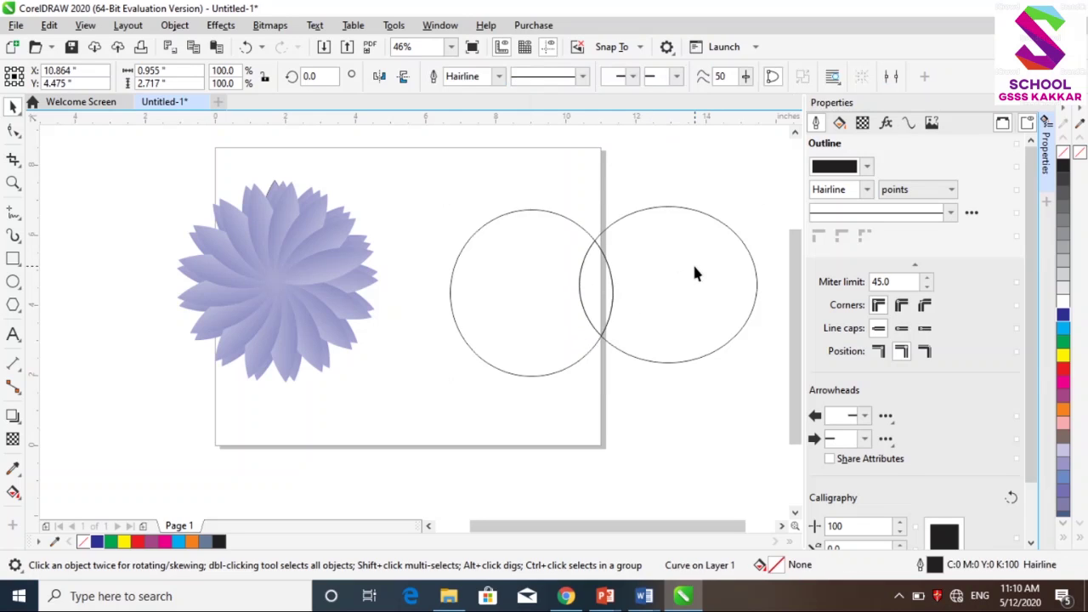
{"action": "key", "text": "Delete"}
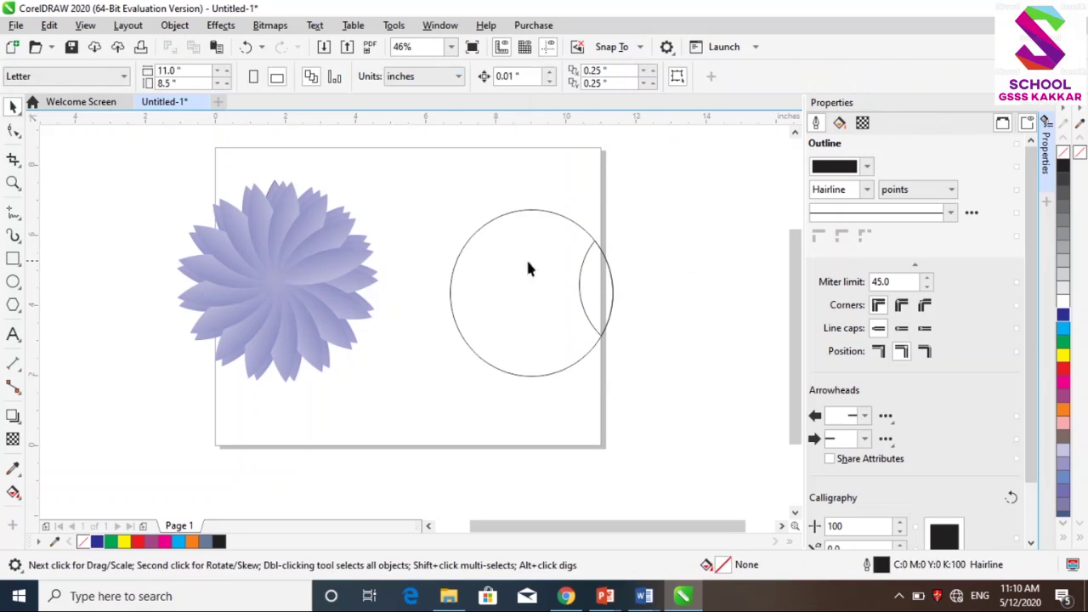
{"action": "left_click", "coordinate": [500, 261]}
{"action": "key", "text": "Delete"}
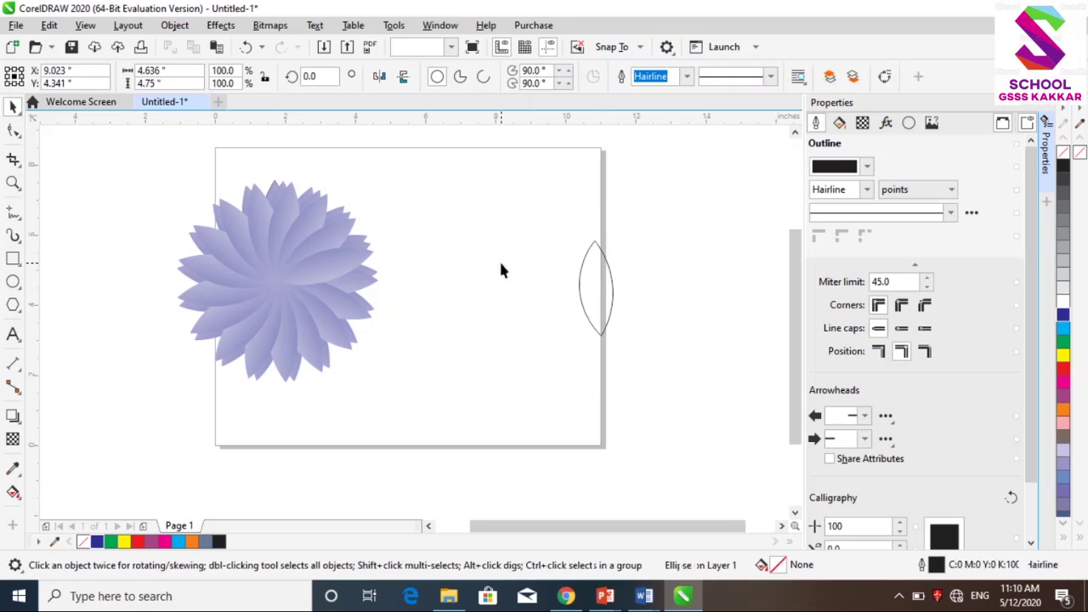
Fill the new petal with red and apply a horizontal red-to-white fountain fill across it, with both gradient ends outside the shape.
{"action": "left_click", "coordinate": [595, 302]}
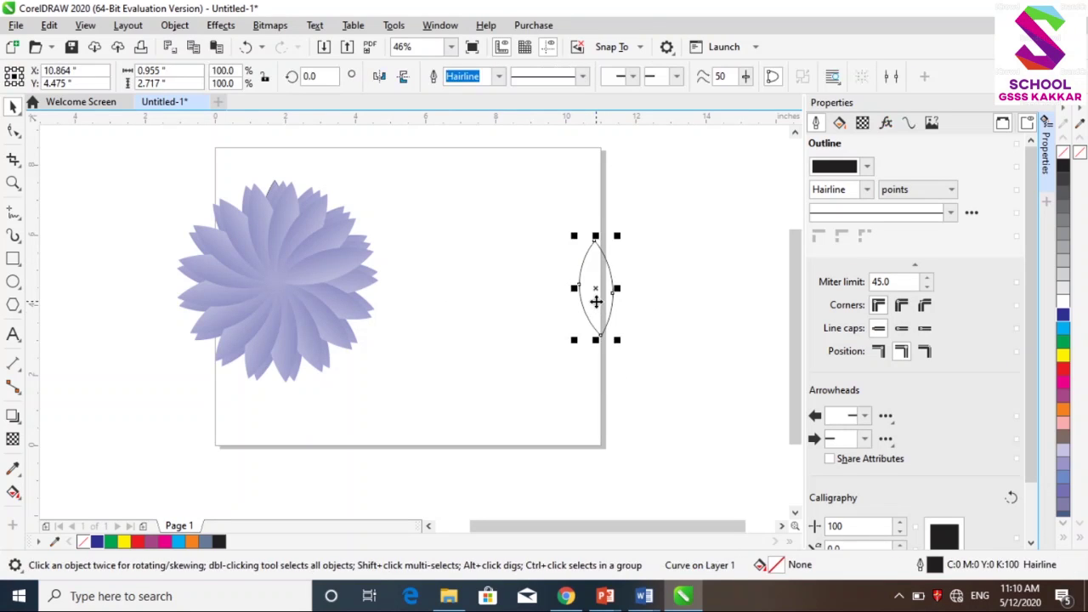
{"action": "left_click", "coordinate": [1063, 371]}
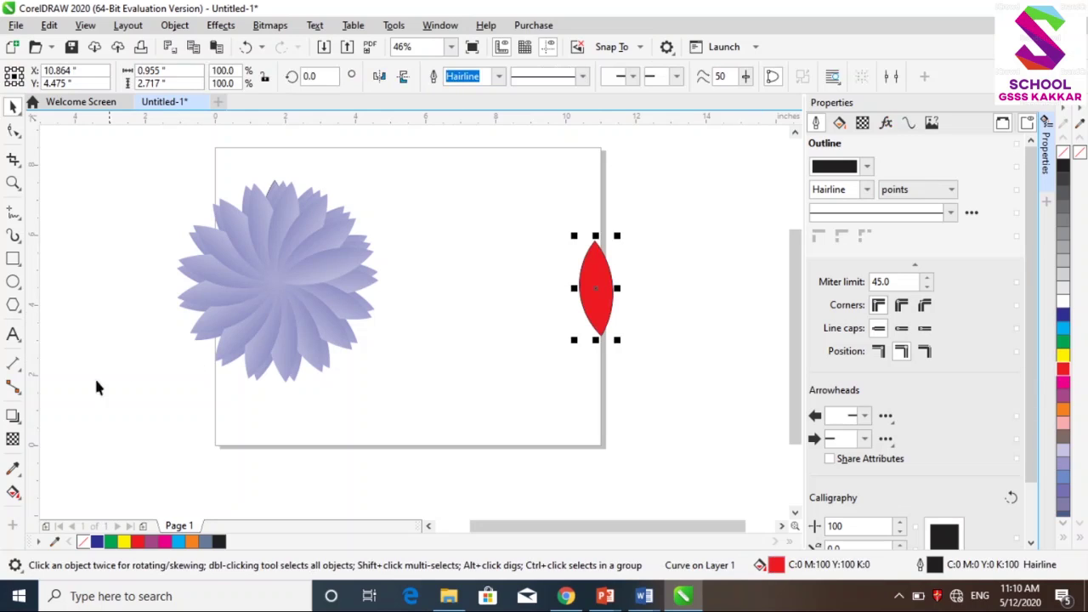
{"action": "left_click", "coordinate": [21, 498]}
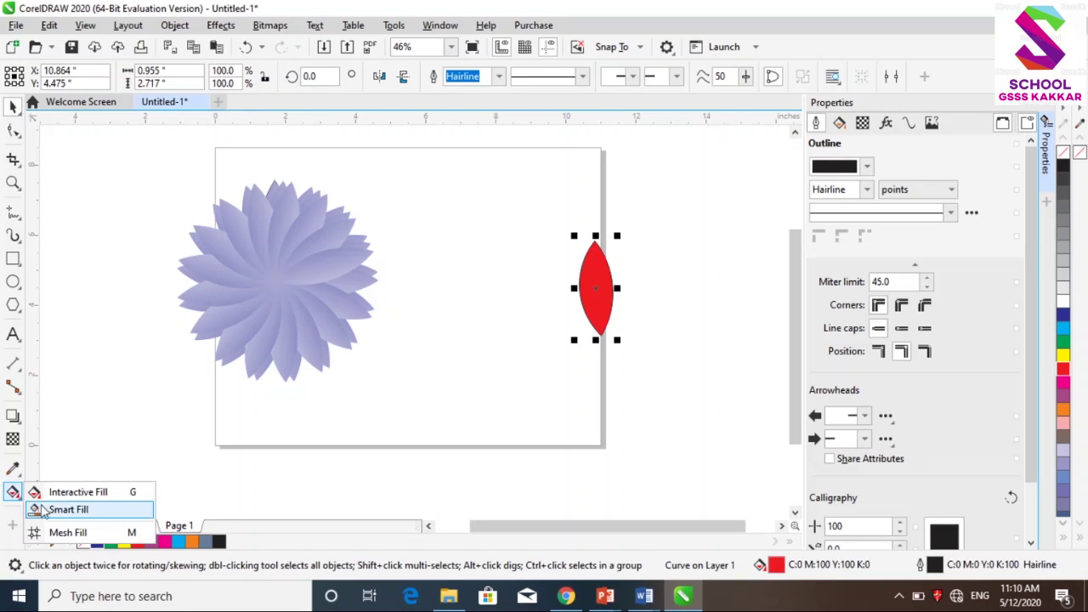
{"action": "left_click", "coordinate": [62, 495]}
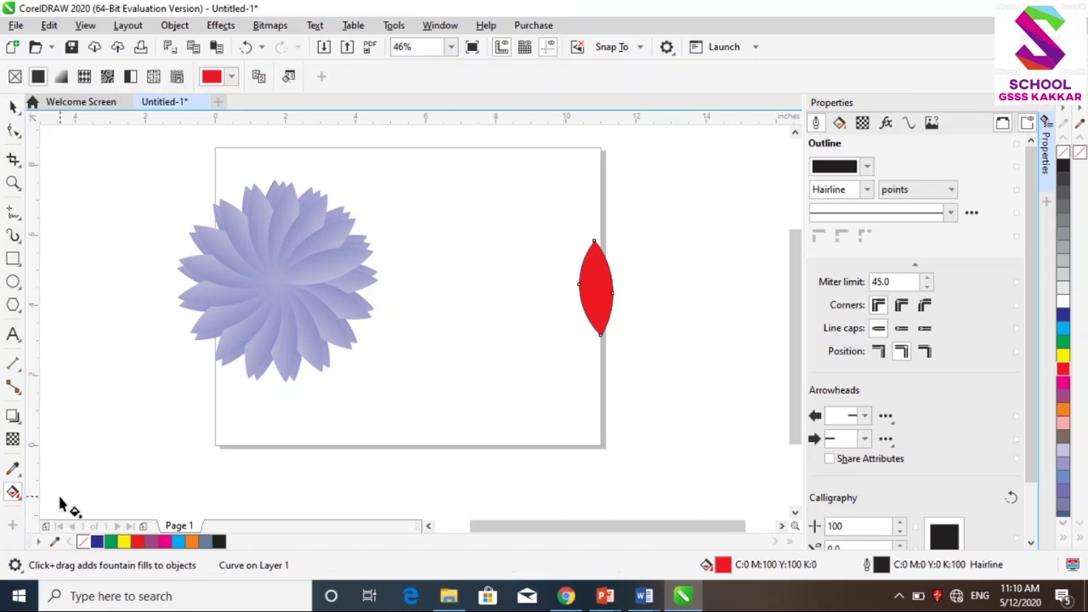
{"action": "left_click_drag", "start_coordinate": [559, 285], "coordinate": [648, 281]}
{"action": "left_click", "coordinate": [695, 281]}
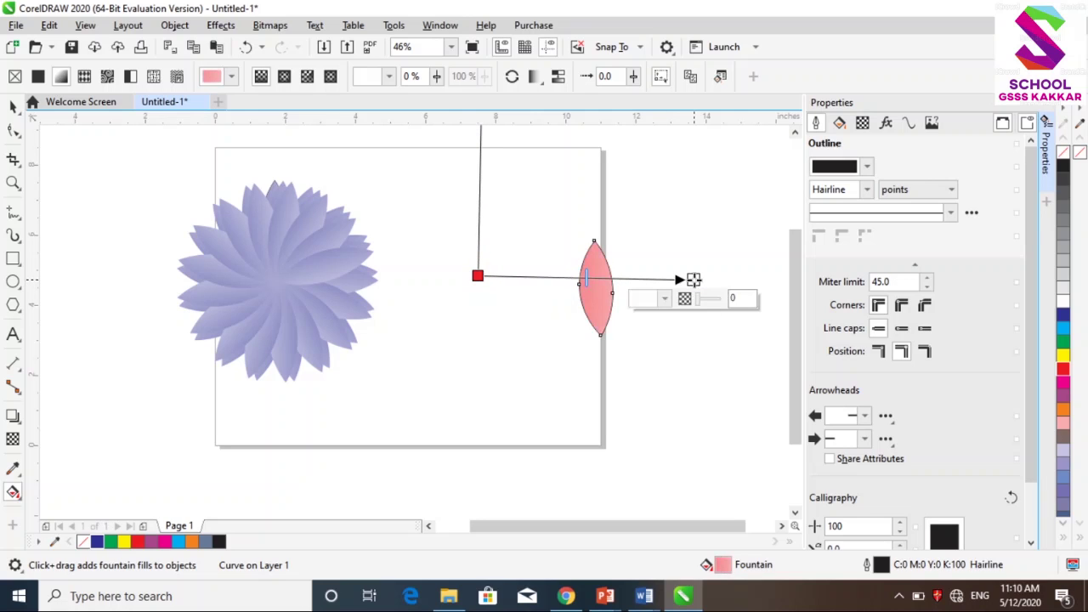
{"action": "left_click_drag", "start_coordinate": [695, 280], "coordinate": [622, 285]}
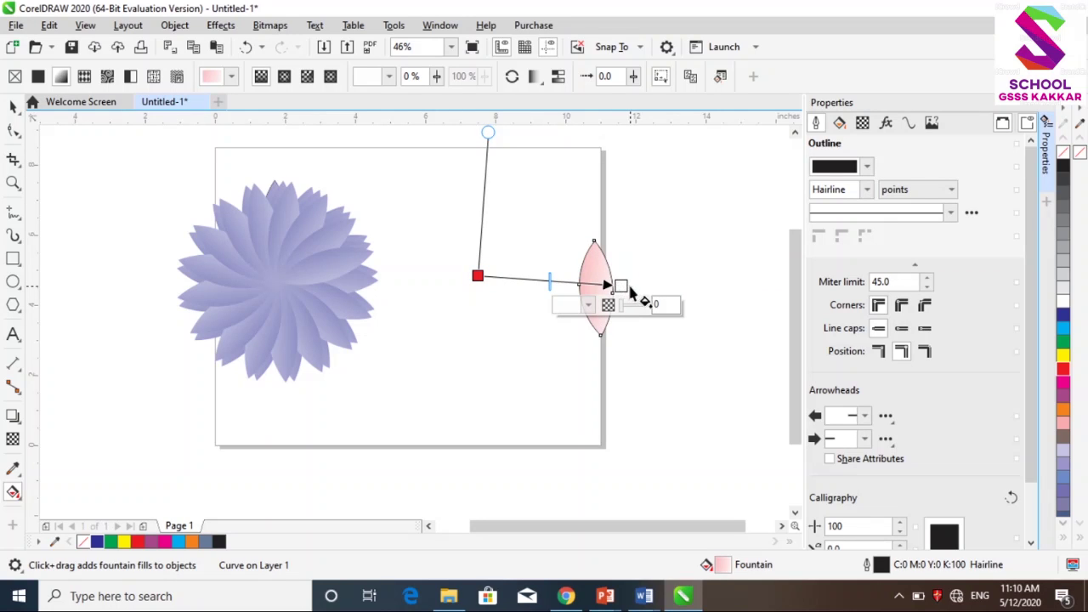
{"action": "left_click_drag", "start_coordinate": [622, 286], "coordinate": [636, 285]}
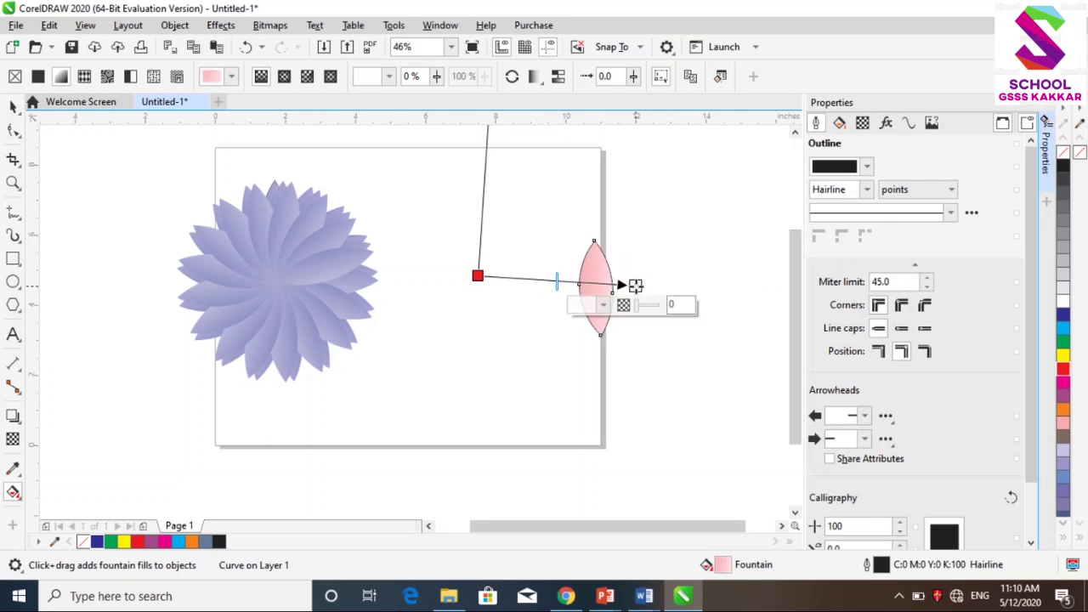
{"action": "left_click_drag", "start_coordinate": [636, 285], "coordinate": [639, 285]}
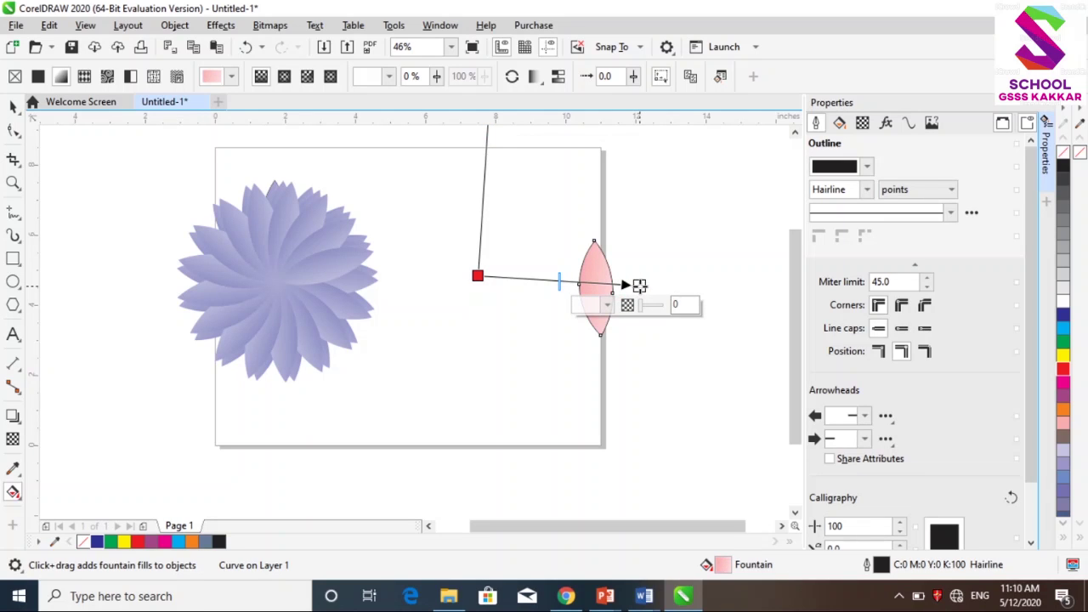
Shift the white end of the red petal's fountain fill slightly closer to the petal and set the petal's outline width to None.
{"action": "left_click_drag", "start_coordinate": [640, 285], "coordinate": [623, 284]}
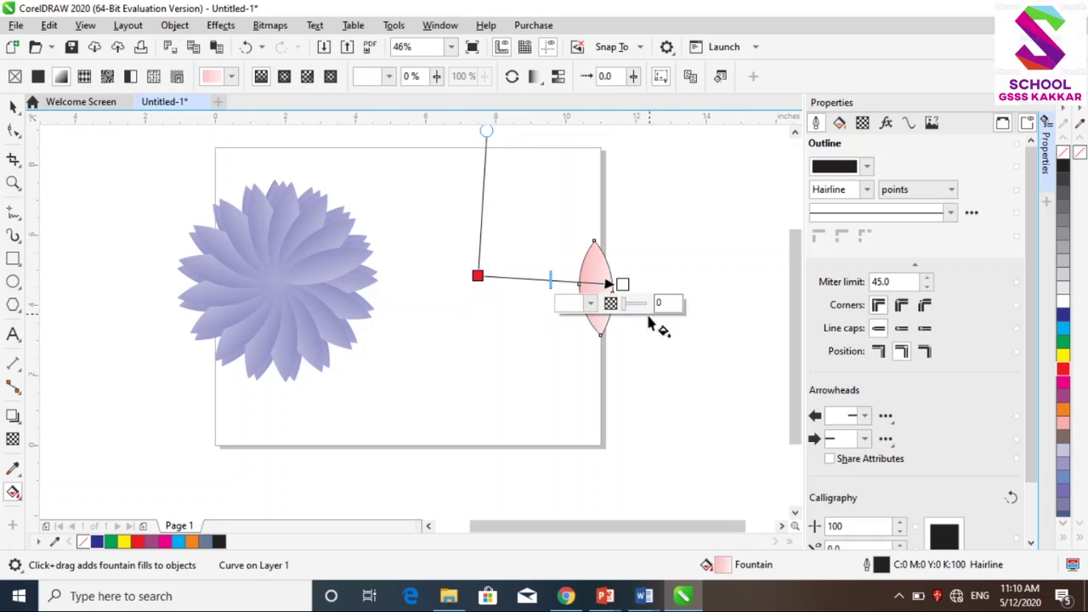
{"action": "left_click", "coordinate": [617, 286]}
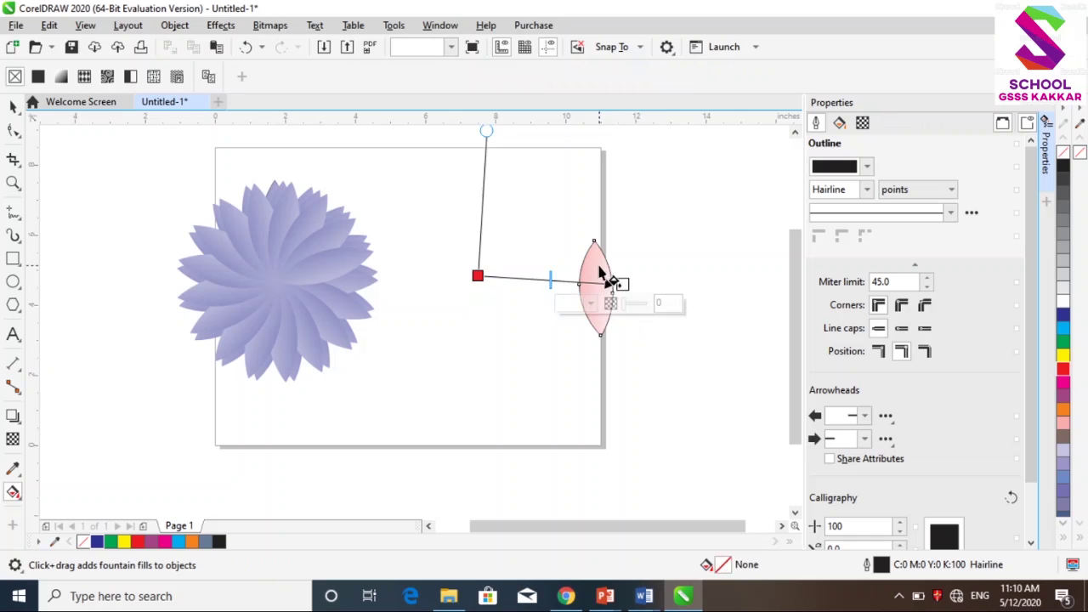
{"action": "left_click", "coordinate": [13, 106]}
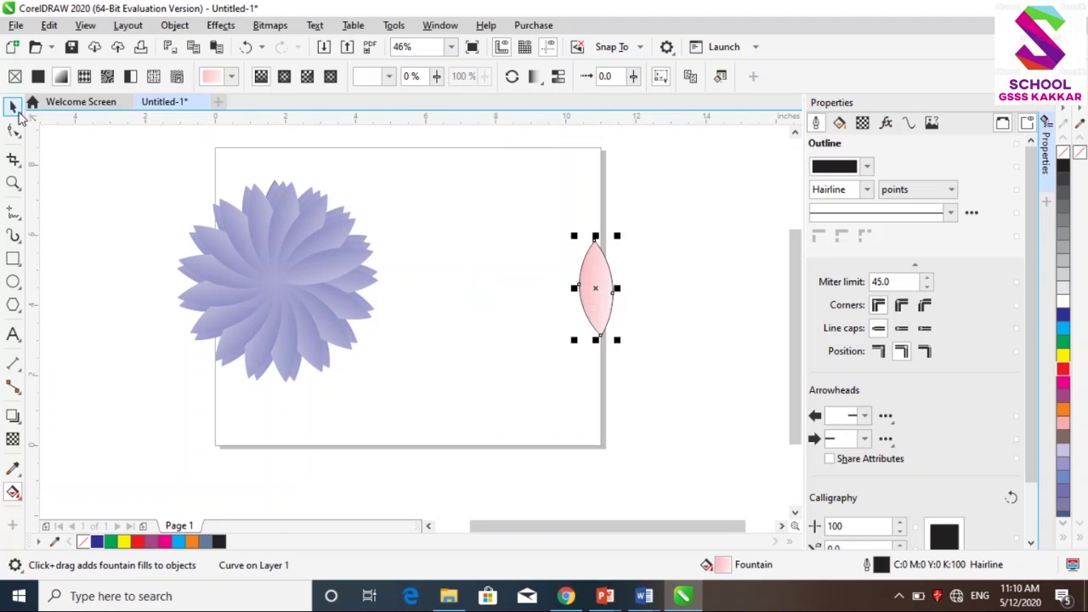
{"action": "left_click", "coordinate": [595, 267]}
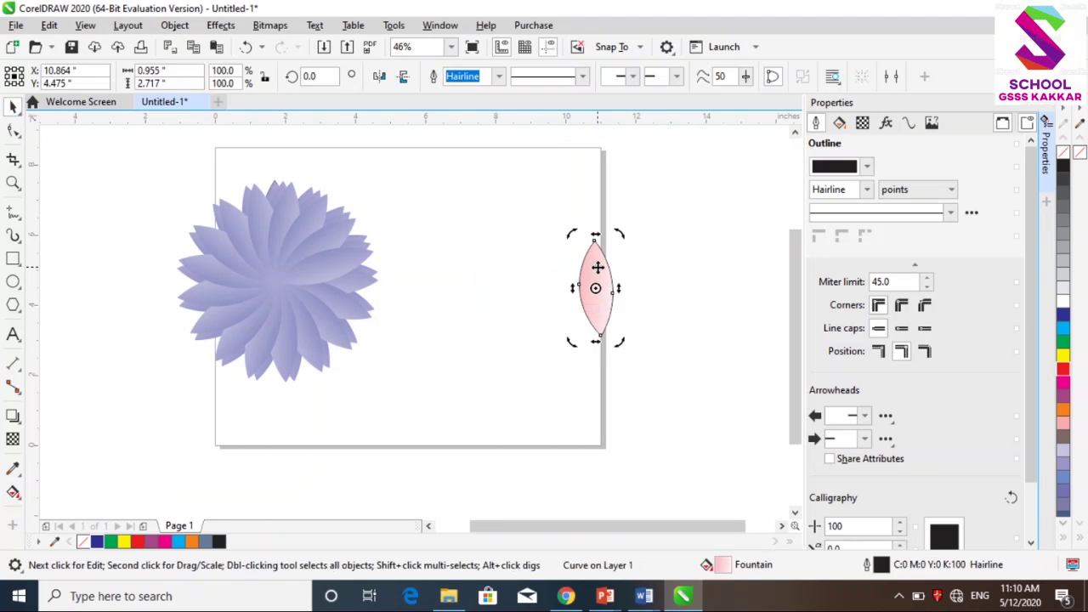
{"action": "left_click", "coordinate": [868, 189]}
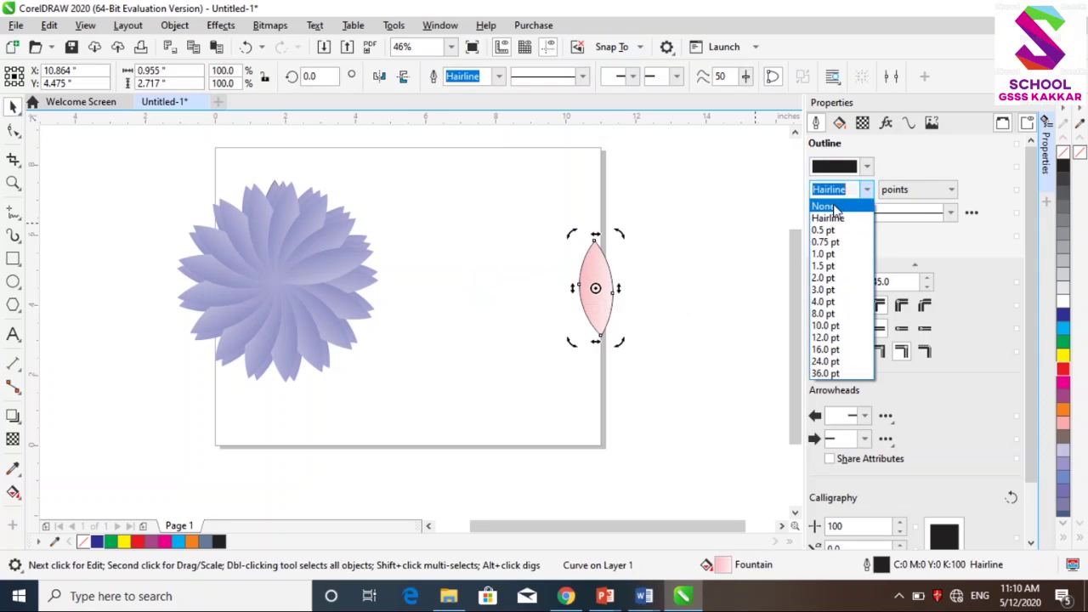
{"action": "left_click", "coordinate": [837, 207]}
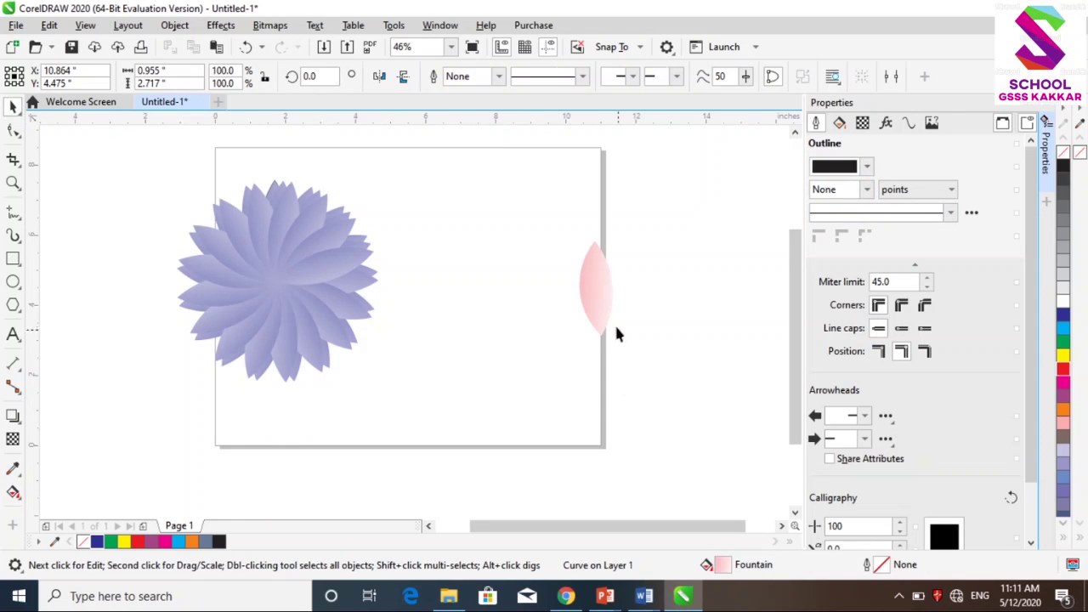
Move the red petal's rotation centre to just below its bottom tip.
{"action": "left_click", "coordinate": [595, 286]}
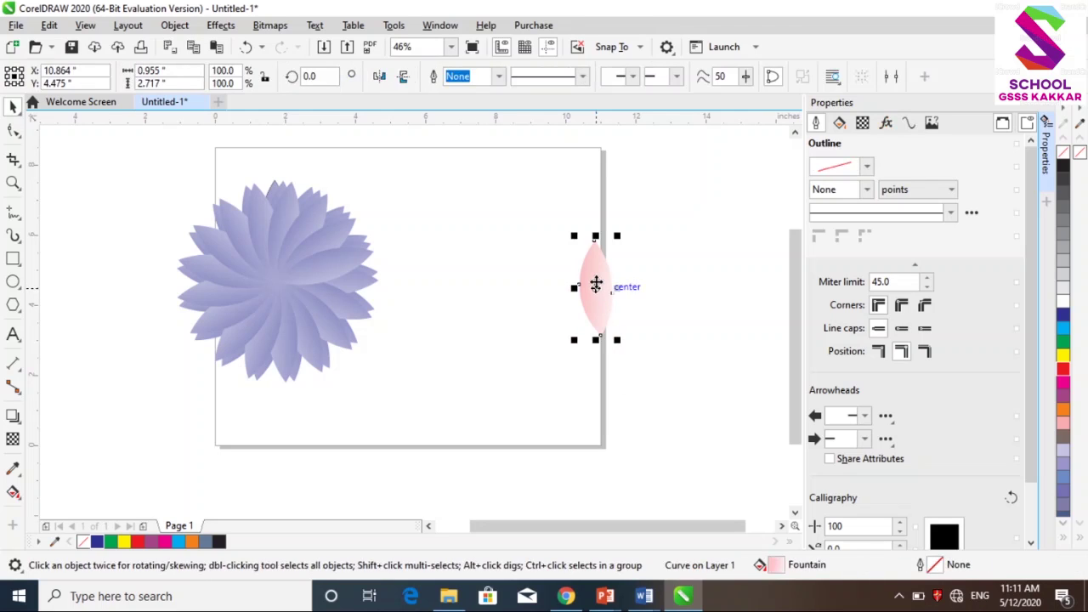
{"action": "left_click", "coordinate": [596, 285]}
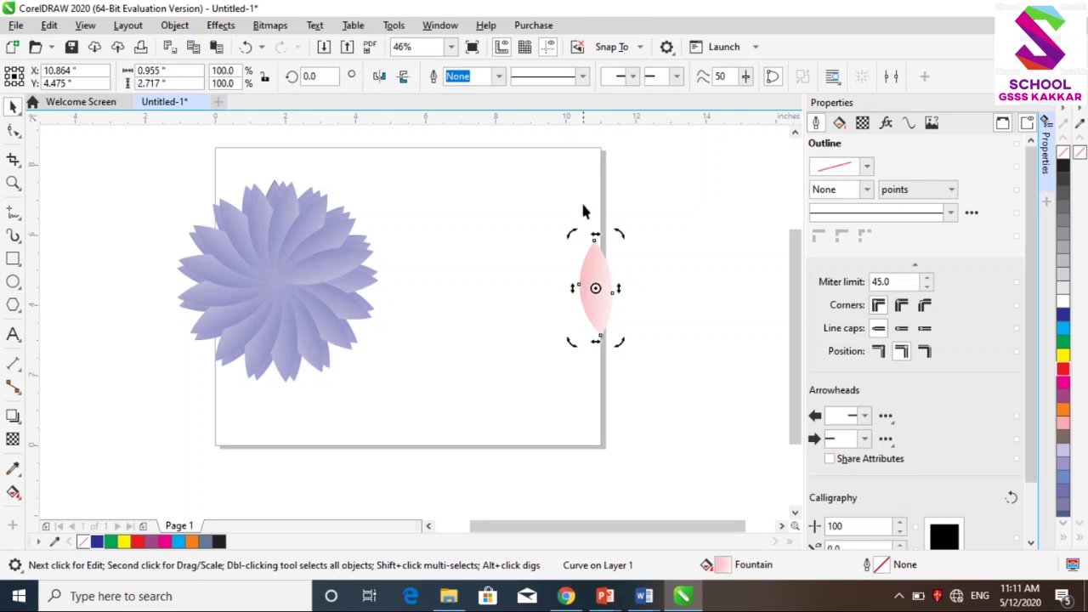
{"action": "left_click_drag", "start_coordinate": [594, 288], "coordinate": [599, 344]}
{"action": "left_click_drag", "start_coordinate": [622, 235], "coordinate": [670, 249]}
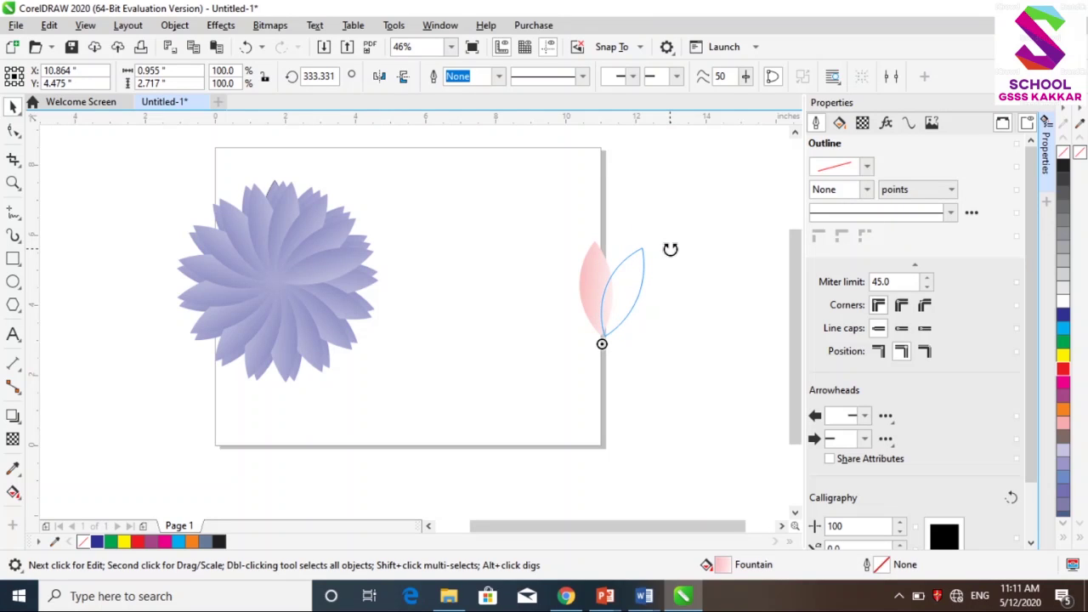
{"action": "left_click_drag", "start_coordinate": [670, 249], "coordinate": [670, 248]}
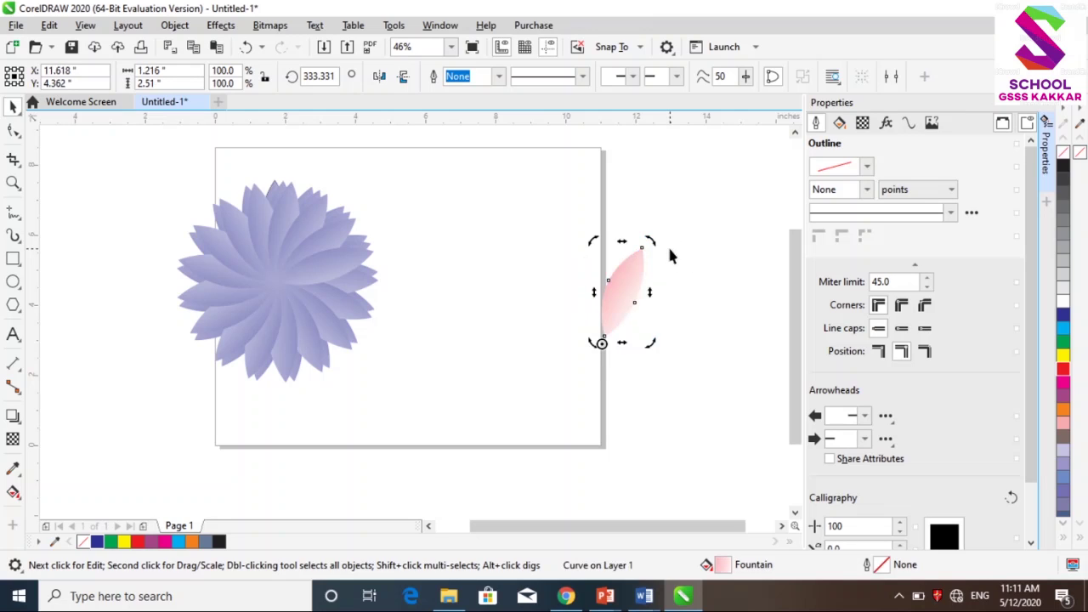
{"action": "key", "text": "ctrl+z"}
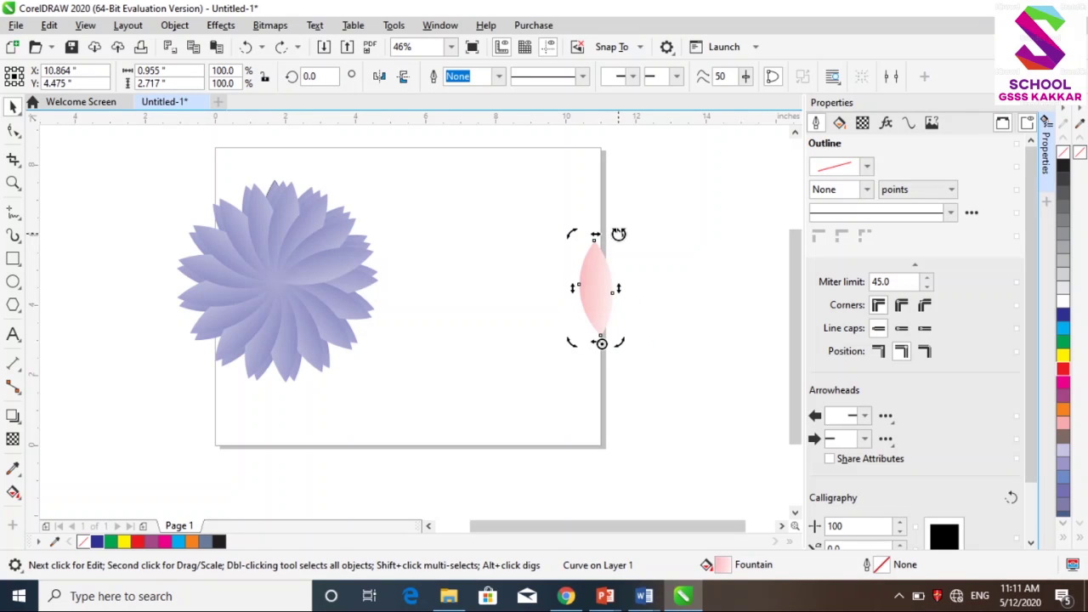
{"action": "key", "text": "ctrl+shift+z"}
Create a copy of the petal rotated about 30 degrees clockwise around its base, and repeat the duplication all the way round to form a flower.
{"action": "left_click_drag", "start_coordinate": [618, 234], "coordinate": [671, 258]}
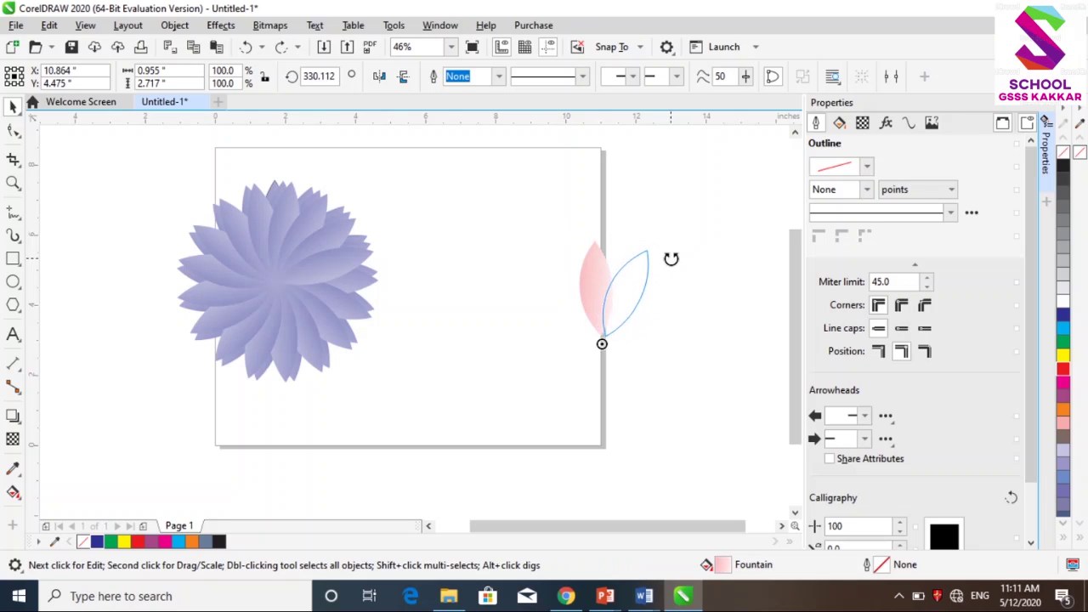
{"action": "left_click_drag", "start_coordinate": [671, 259], "coordinate": [670, 266]}
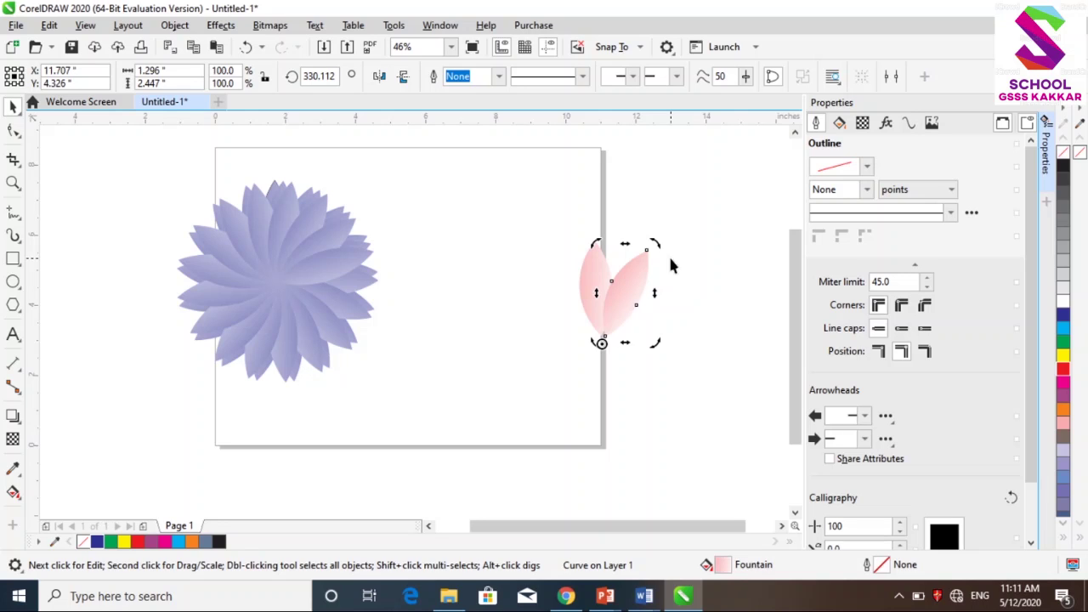
{"action": "key", "text": "ctrl+r"}
{"action": "key", "text": "ctrl+r"}
{"action": "key", "text": "ctrl+r"}
{"action": "key", "text": "ctrl+r"}
{"action": "key", "text": "ctrl+r"}
{"action": "key", "text": "ctrl+r"}
{"action": "key", "text": "ctrl+r"}
{"action": "key", "text": "ctrl+r"}
{"action": "key", "text": "ctrl+r"}
{"action": "key", "text": "ctrl+r"}
{"action": "key", "text": "ctrl+r"}
{"action": "key", "text": "ctrl+r"}
{"action": "key", "text": "ctrl+r"}
{"action": "key", "text": "ctrl+r"}
{"action": "key", "text": "ctrl+r"}
{"action": "key", "text": "ctrl+r"}
{"action": "key", "text": "ctrl+r"}
{"action": "key", "text": "ctrl+r"}
{"action": "key", "text": "ctrl+r"}
{"action": "key", "text": "ctrl+r"}
{"action": "key", "text": "ctrl+r"}
{"action": "key", "text": "ctrl+r"}
{"action": "key", "text": "ctrl+r"}
{"action": "key", "text": "ctrl+r"}
{"action": "key", "text": "ctrl+r"}
{"action": "key", "text": "ctrl+r"}
{"action": "key", "text": "ctrl+r"}
{"action": "key", "text": "ctrl+r"}
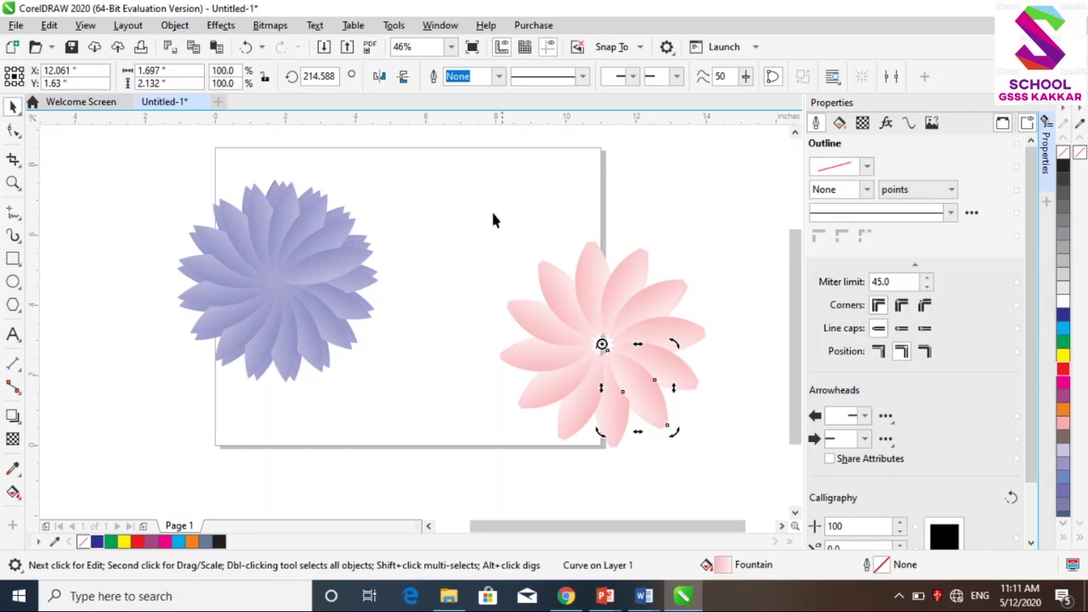
Group all the red petals and move the group onto the blue flower, aligning their centres.
{"action": "left_click_drag", "start_coordinate": [470, 208], "coordinate": [739, 446]}
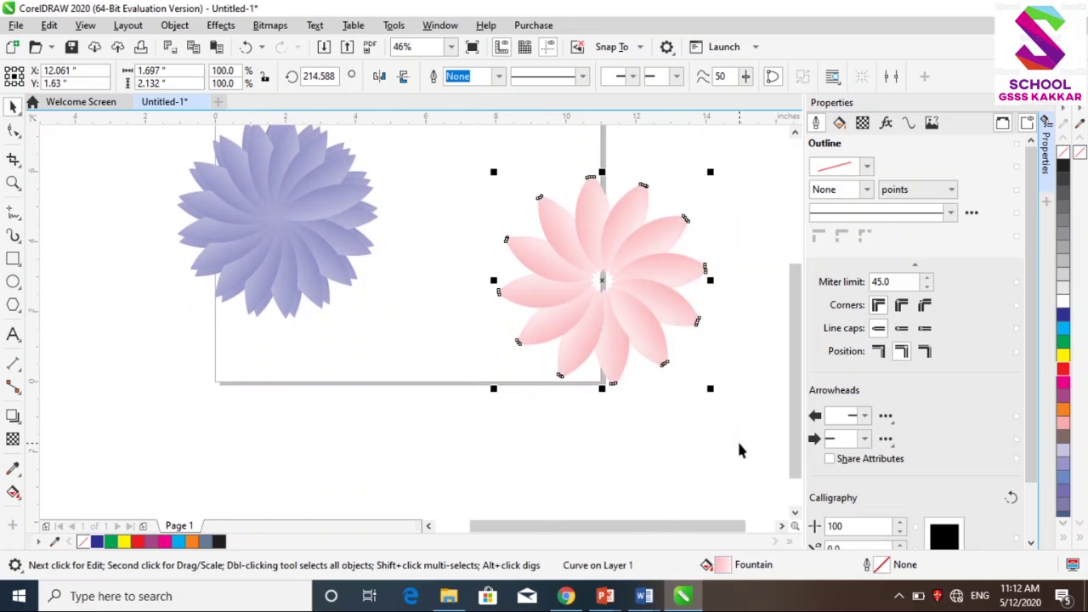
{"action": "right_click", "coordinate": [624, 313]}
{"action": "left_click", "coordinate": [661, 198]}
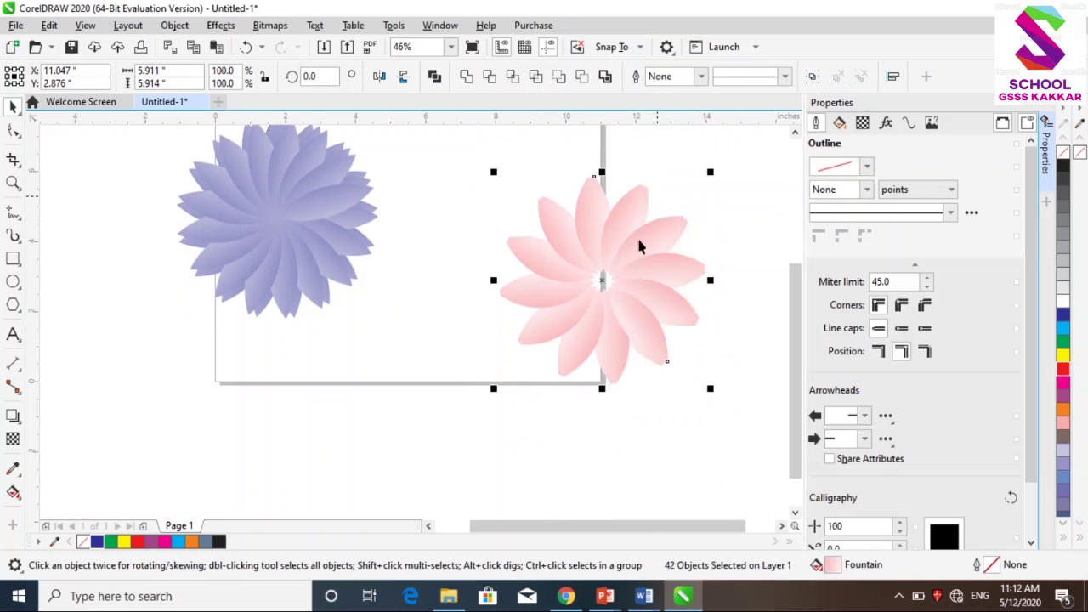
{"action": "left_click_drag", "start_coordinate": [613, 244], "coordinate": [301, 183]}
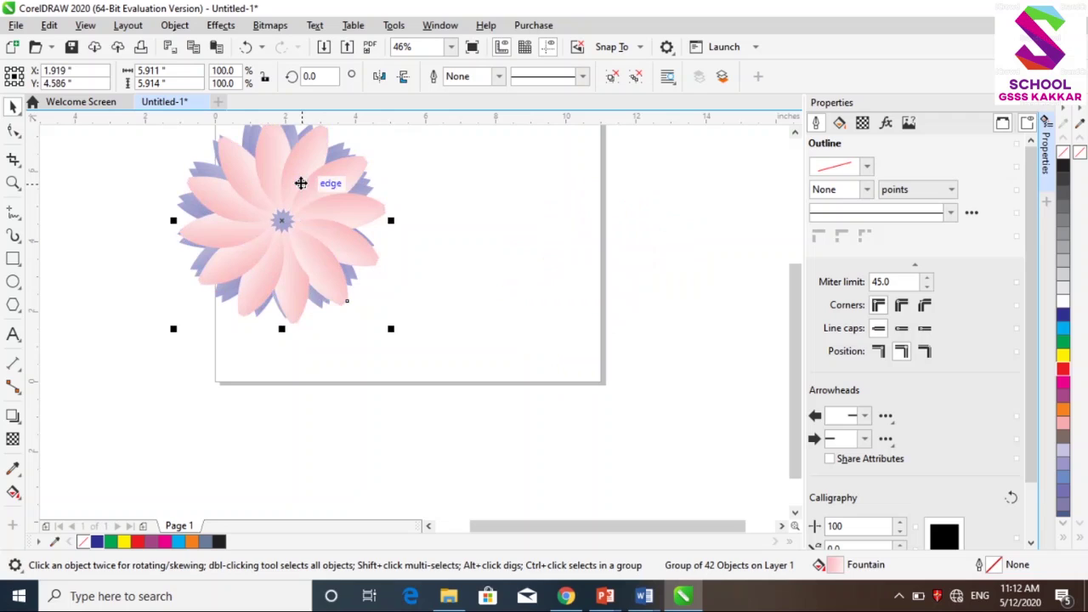
{"action": "left_click", "coordinate": [305, 192]}
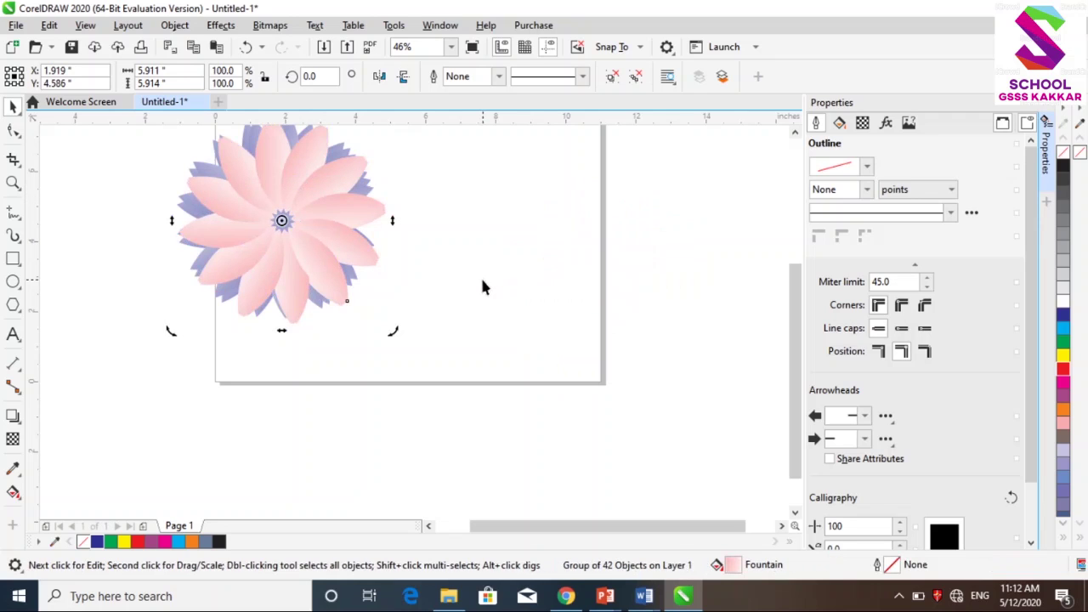
{"action": "left_click", "coordinate": [480, 275]}
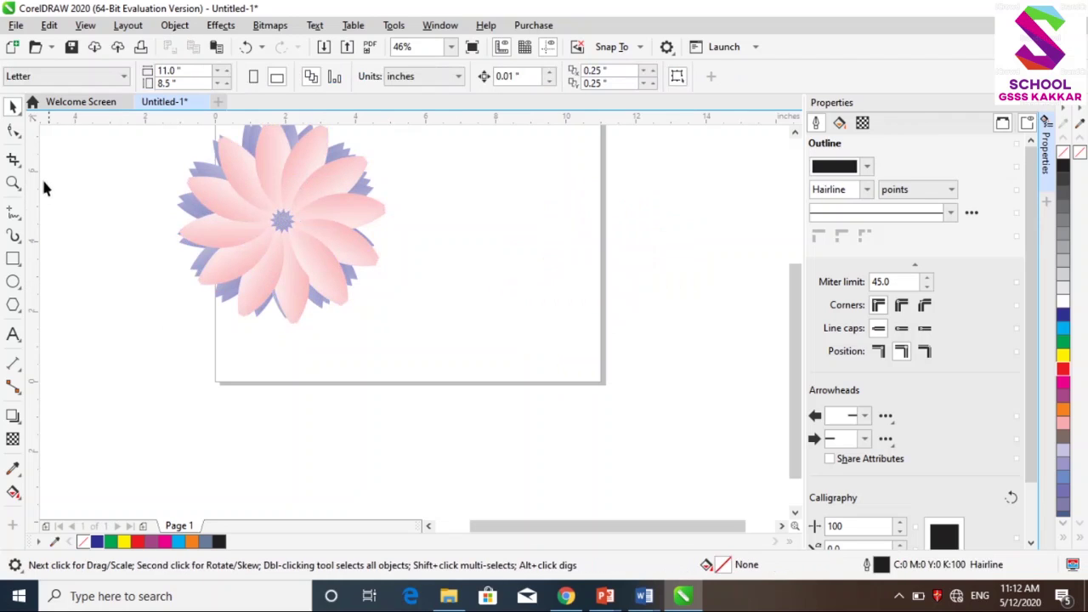
Draw two overlapping ellipses beside the layered flower, about 2.4 by 2.6 inches and about 2.6 by 2.3 inches.
{"action": "left_click", "coordinate": [12, 282]}
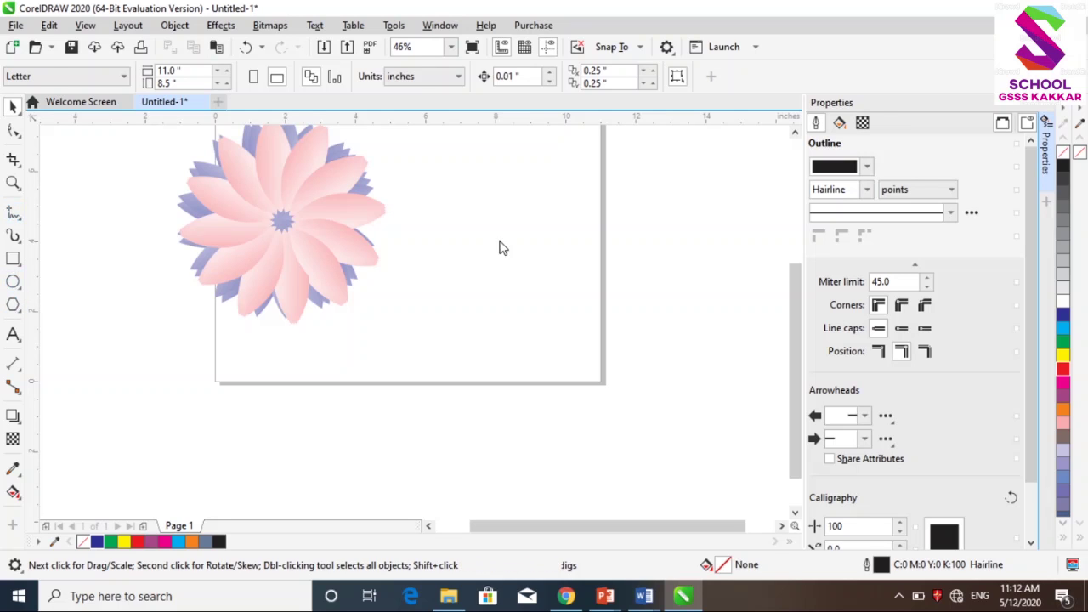
{"action": "mouse_move", "coordinate": [475, 223]}
{"action": "left_mouse_down"}
{"action": "mouse_move", "coordinate": [498, 280]}
{"action": "mouse_move", "coordinate": [561, 318]}
{"action": "left_mouse_up"}
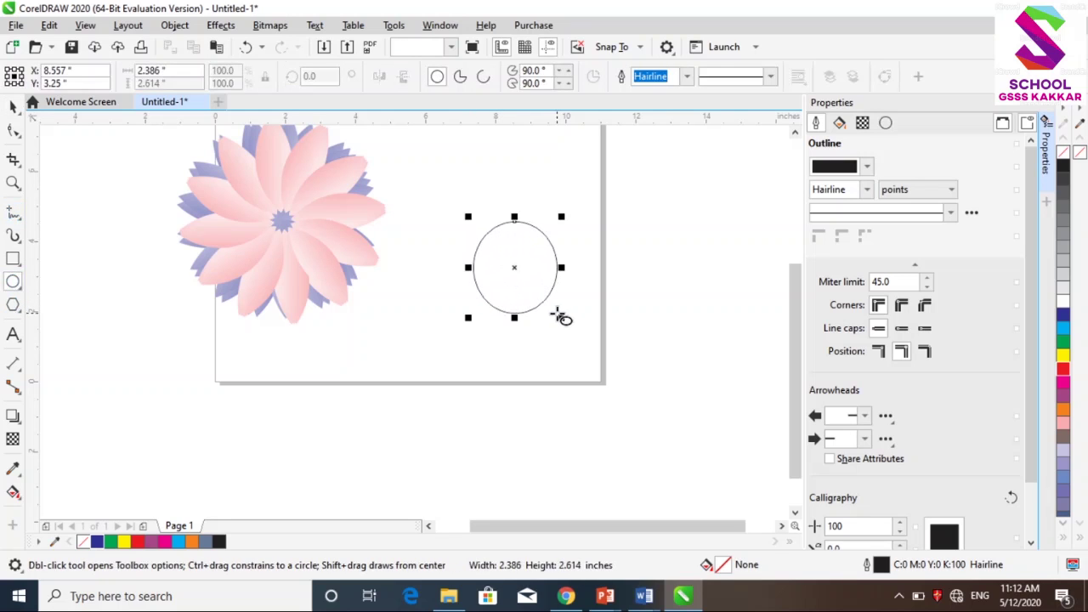
{"action": "left_click", "coordinate": [531, 222]}
{"action": "left_click_drag", "start_coordinate": [532, 223], "coordinate": [626, 309]}
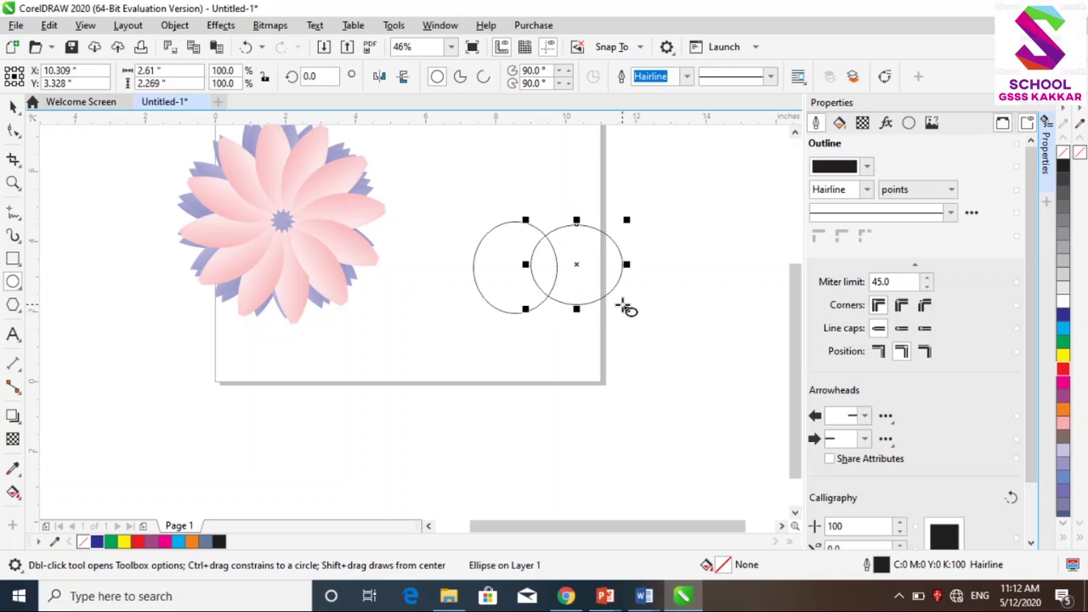
Intersect the two small ellipses and delete both originals, keeping only the small petal-shaped overlap.
{"action": "left_click", "coordinate": [15, 111]}
{"action": "left_click_drag", "start_coordinate": [435, 194], "coordinate": [703, 358]}
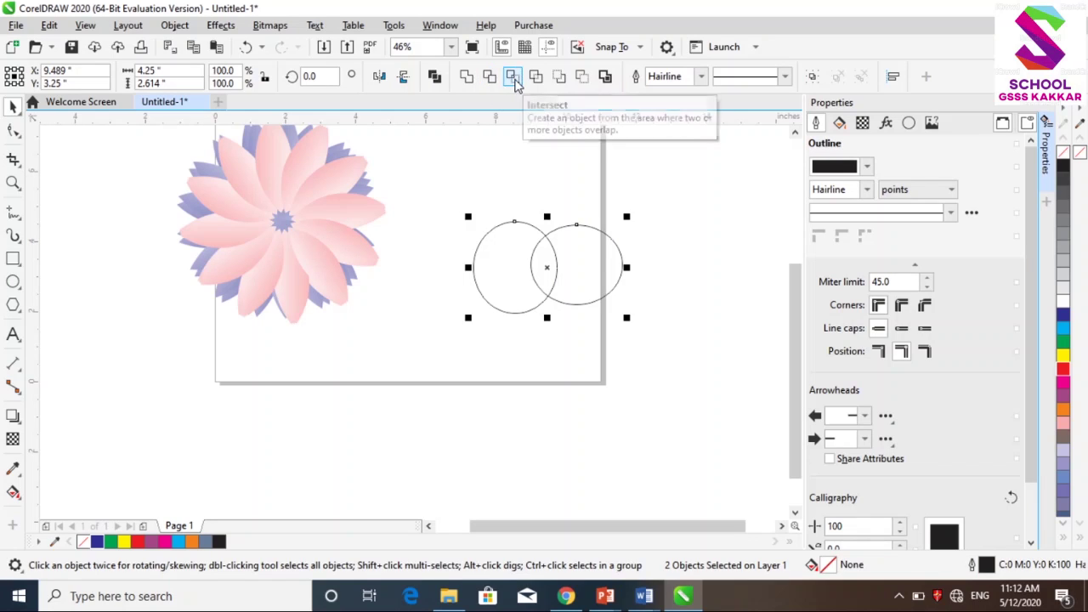
{"action": "left_click", "coordinate": [515, 80]}
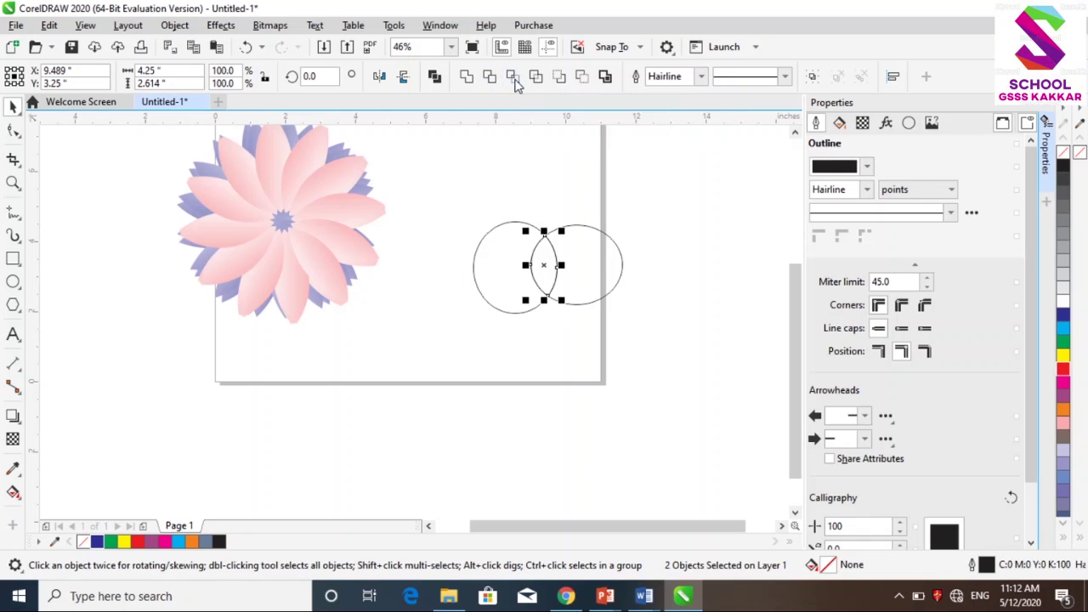
{"action": "left_click", "coordinate": [505, 277]}
{"action": "key", "text": "Delete"}
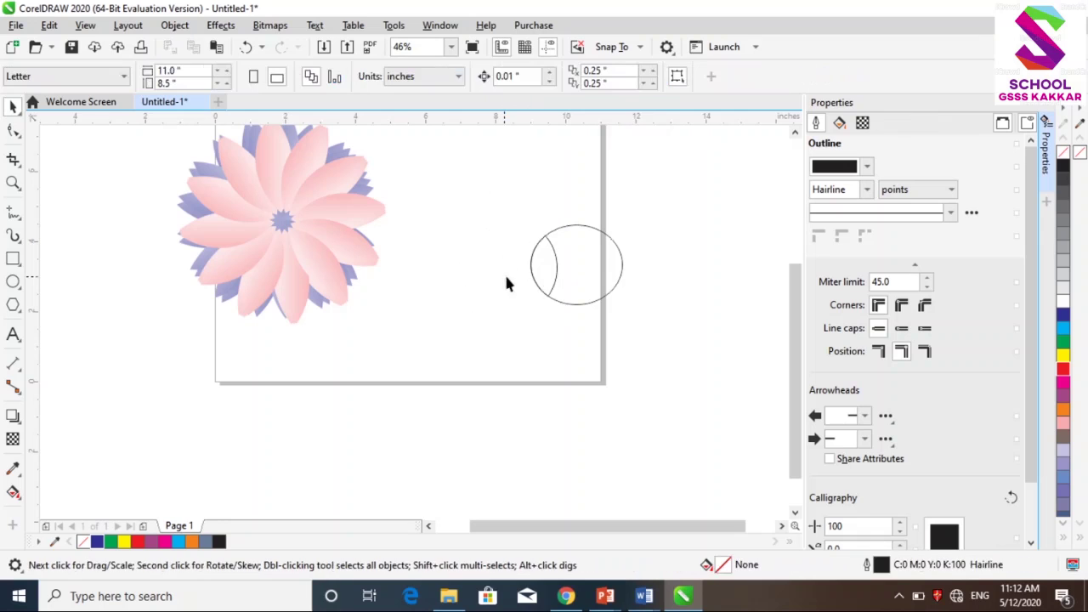
{"action": "left_click", "coordinate": [615, 267]}
{"action": "key", "text": "Delete"}
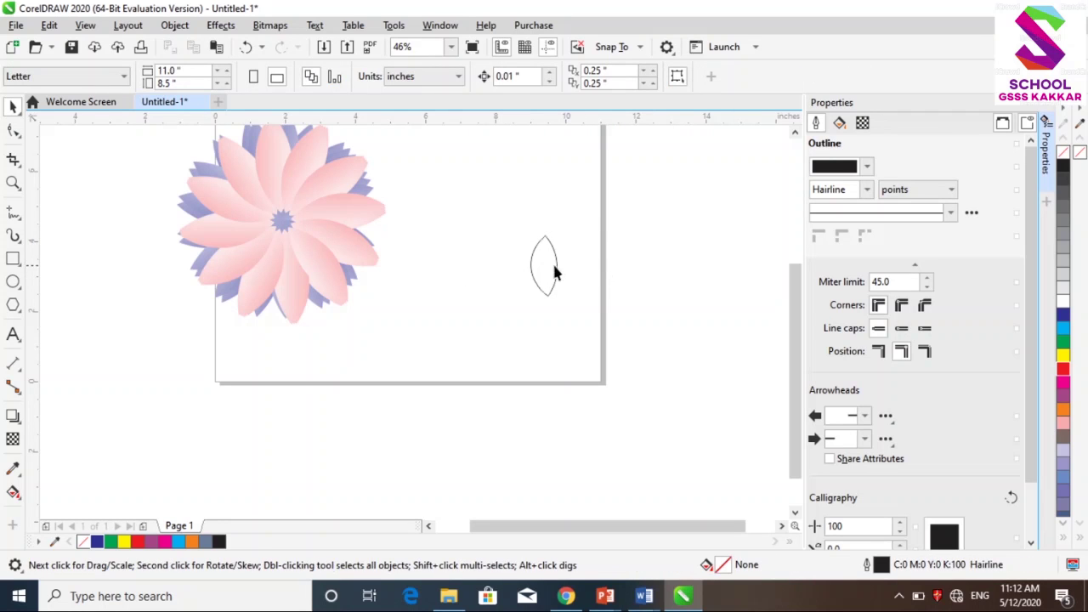
Fill the small petal with yellow and apply a horizontal yellow-to-white fountain fill with both gradient ends outside the shape.
{"action": "left_click", "coordinate": [546, 272]}
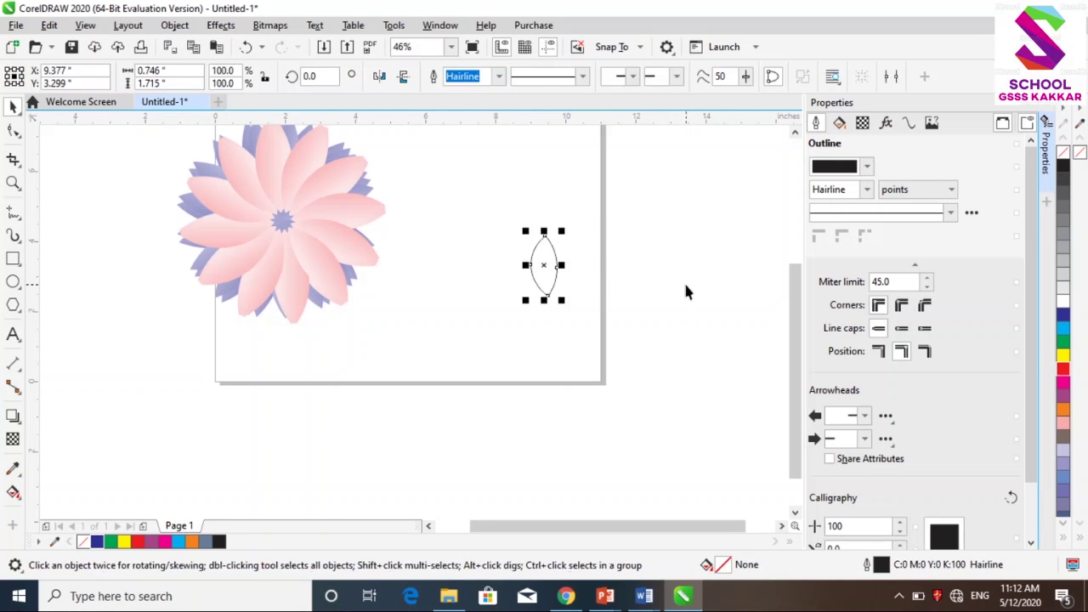
{"action": "left_click", "coordinate": [1064, 357]}
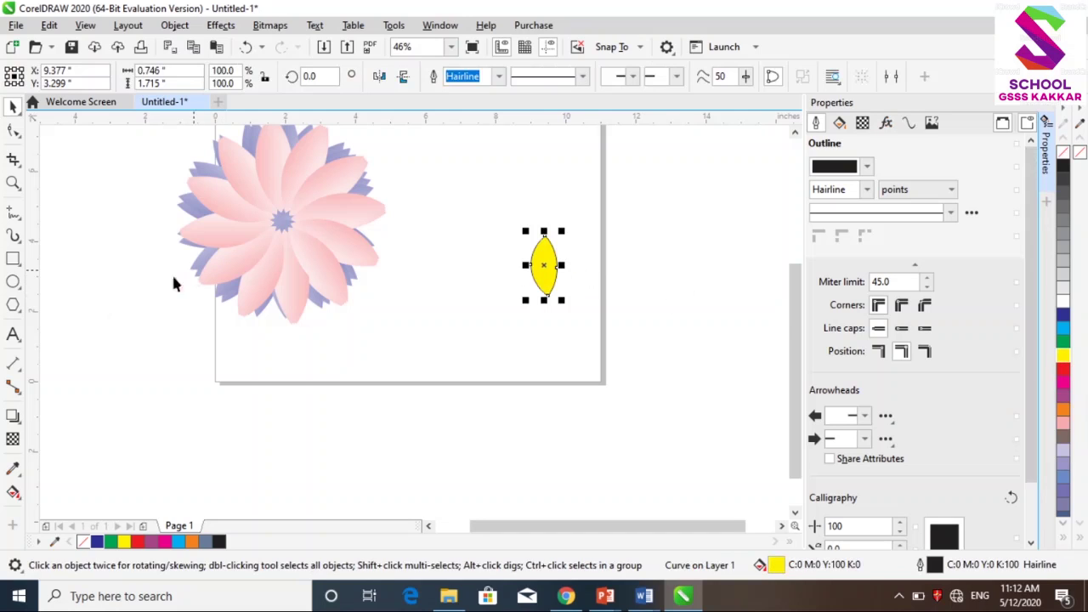
{"action": "left_click", "coordinate": [14, 493]}
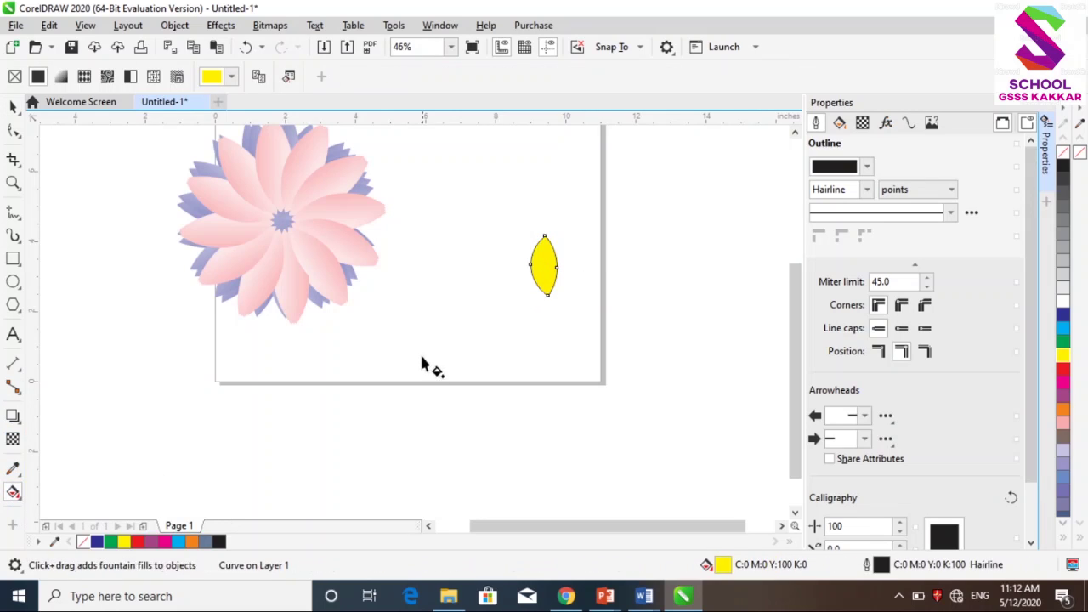
{"action": "left_click_drag", "start_coordinate": [464, 255], "coordinate": [548, 258]}
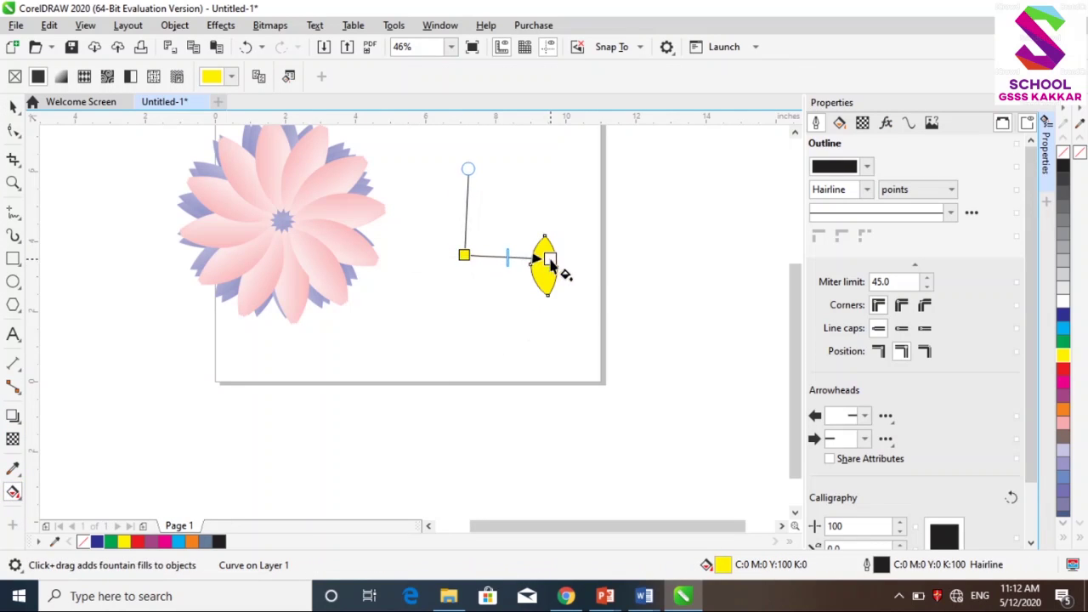
{"action": "left_click", "coordinate": [549, 257]}
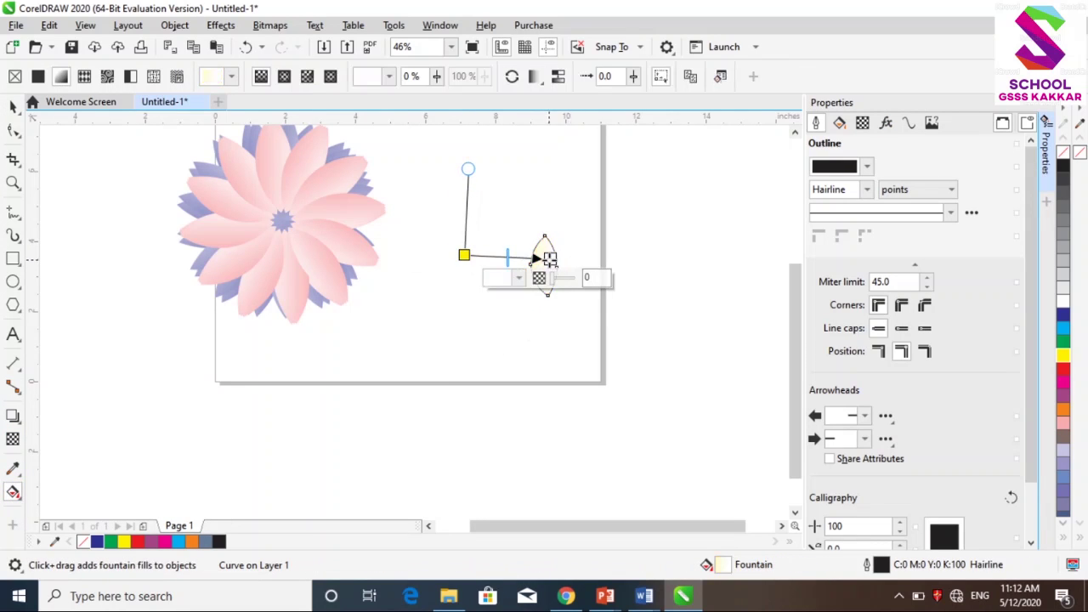
{"action": "left_click_drag", "start_coordinate": [549, 258], "coordinate": [595, 258]}
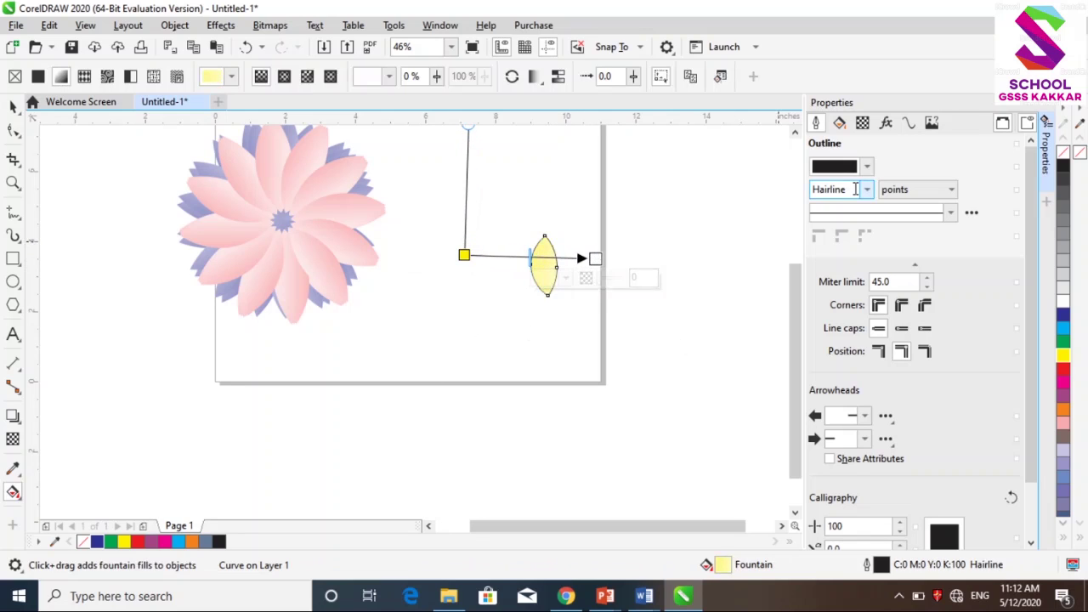
Set the yellow petal's outline width to None and deselect its fill handles.
{"action": "left_click", "coordinate": [867, 170]}
{"action": "left_click", "coordinate": [867, 170]}
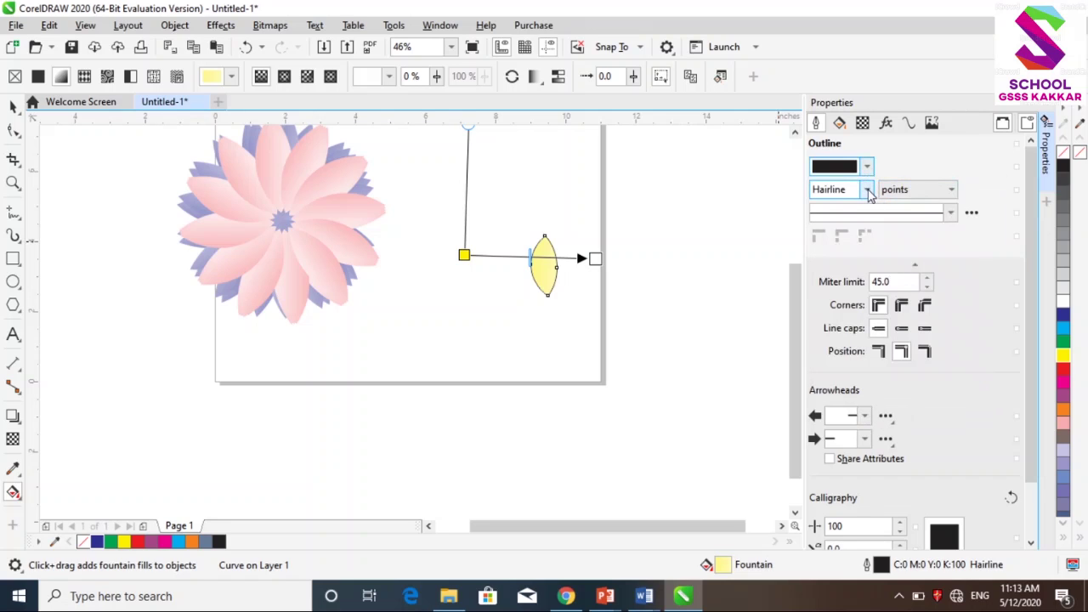
{"action": "left_click", "coordinate": [869, 189]}
{"action": "left_click", "coordinate": [844, 209]}
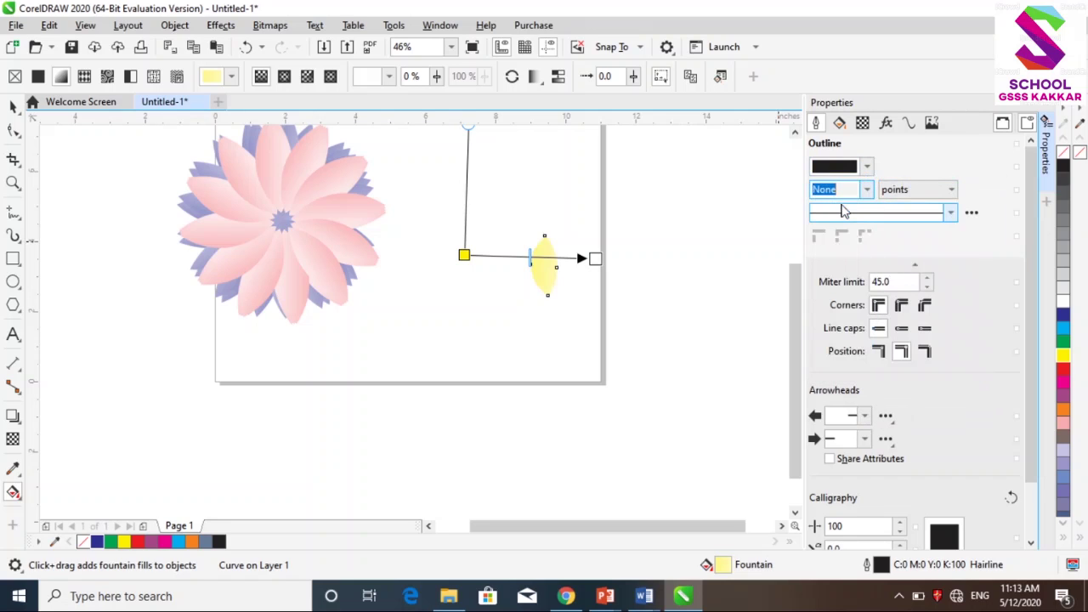
{"action": "left_click", "coordinate": [600, 419]}
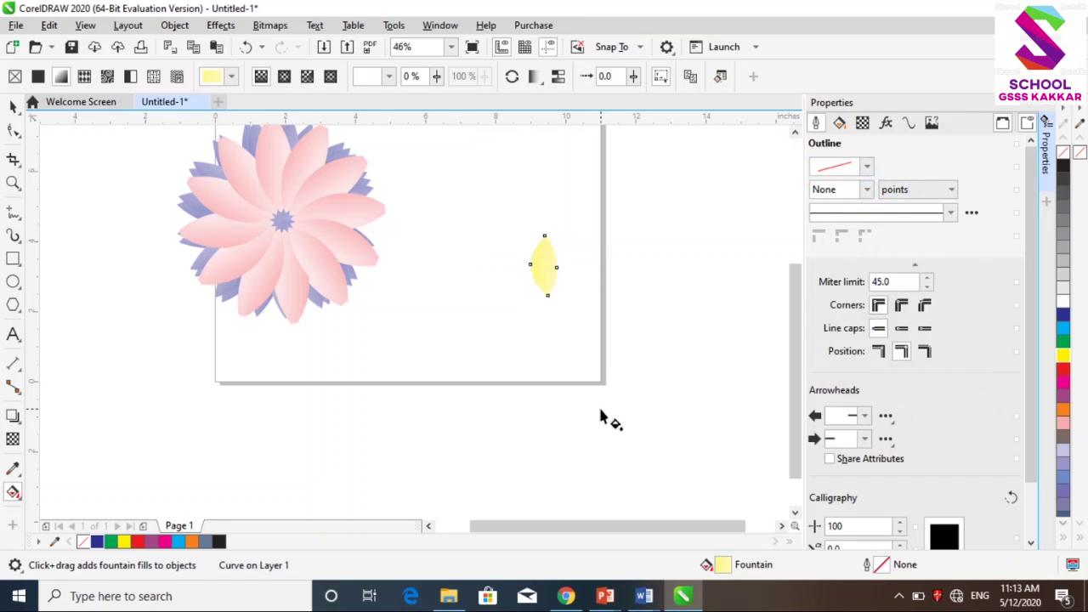
Move the yellow petal's rotation centre to its lower tip and make a copy rotated to about 331.6°.
{"action": "left_click", "coordinate": [547, 264]}
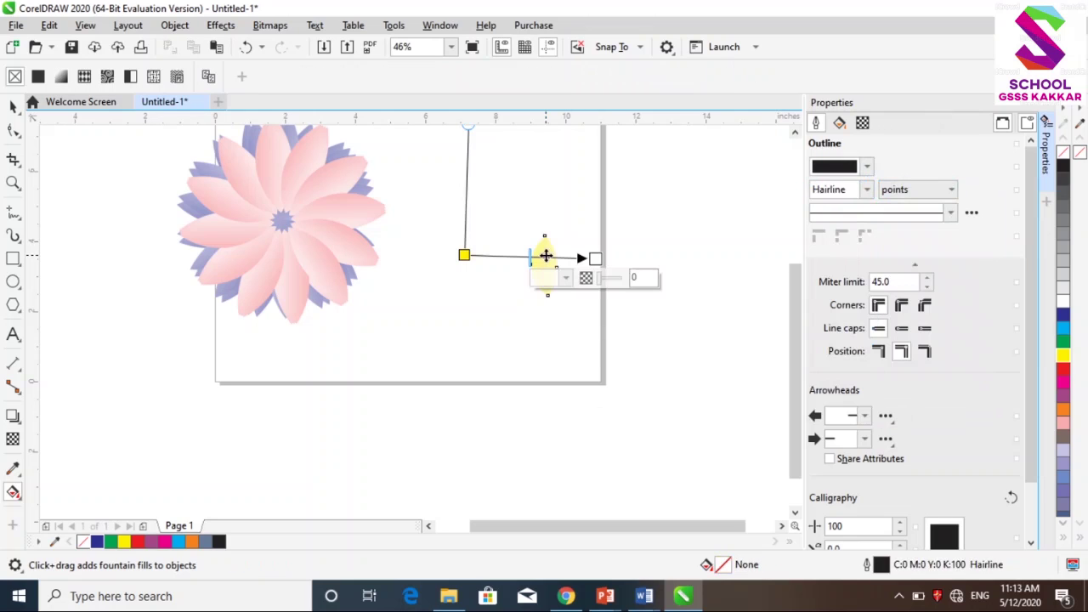
{"action": "left_click", "coordinate": [13, 108]}
{"action": "left_click", "coordinate": [547, 253]}
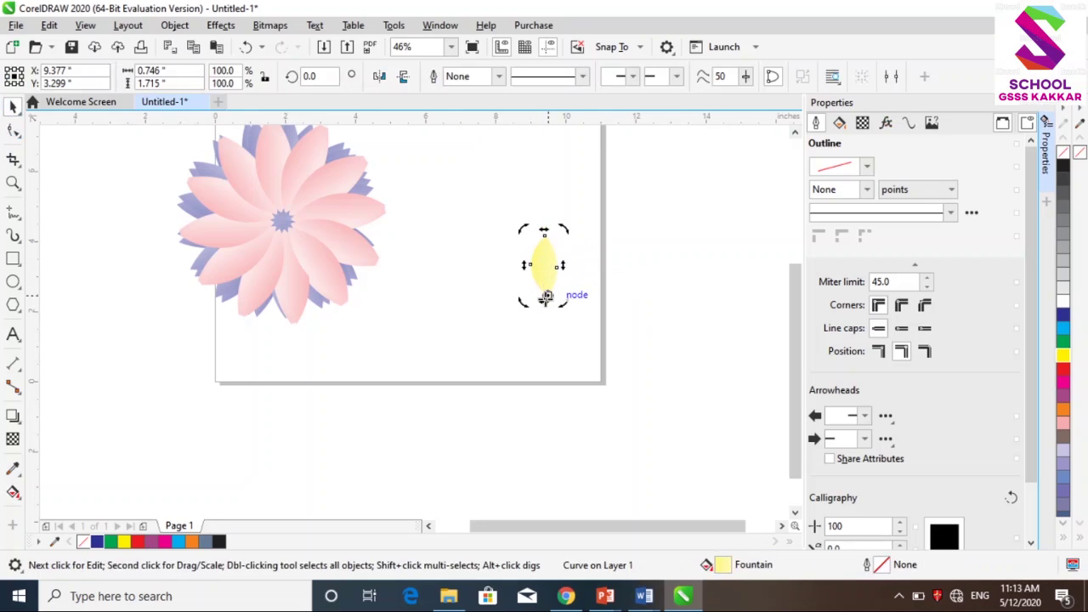
{"action": "left_click_drag", "start_coordinate": [547, 296], "coordinate": [547, 297]}
{"action": "left_click_drag", "start_coordinate": [560, 228], "coordinate": [595, 244]}
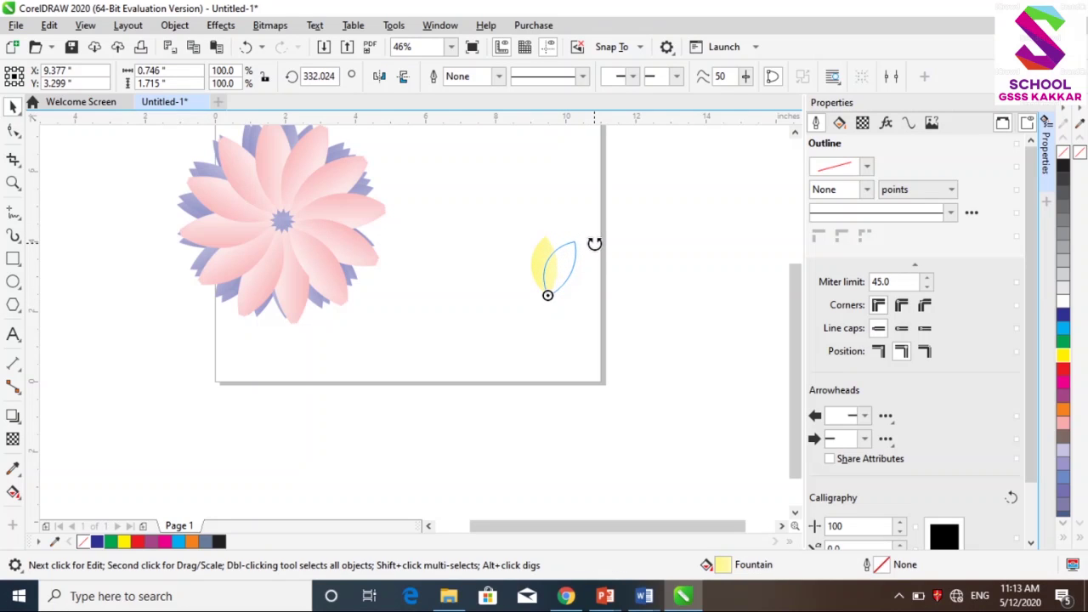
{"action": "left_click_drag", "start_coordinate": [594, 244], "coordinate": [595, 246]}
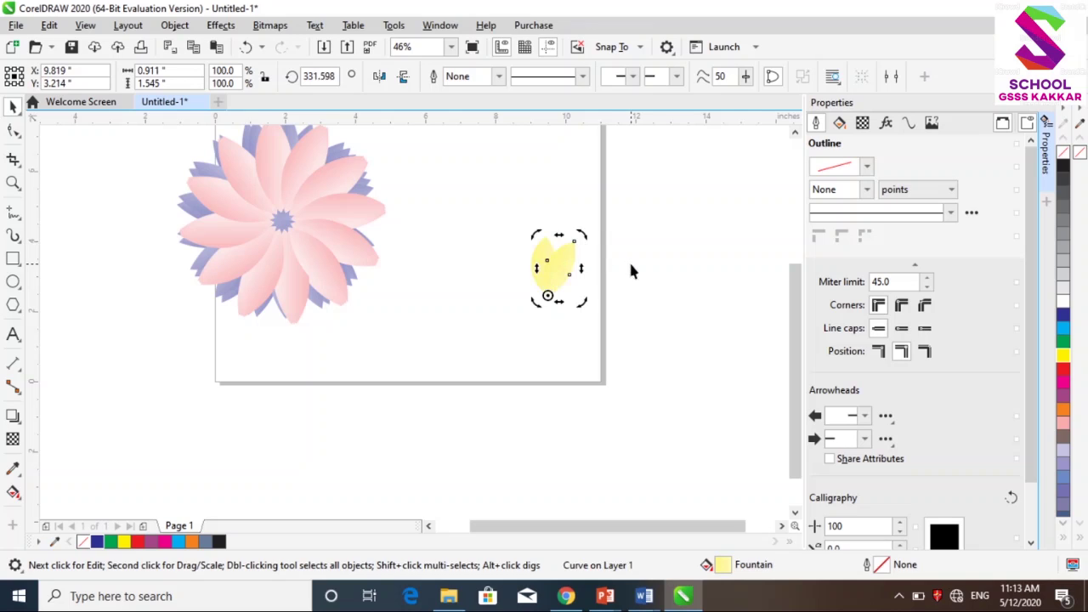
Repeat the rotated duplication around the petal's lower tip until the yellow petals form a full flower, leaving nothing selected.
{"action": "key", "text": "ctrl+r"}
{"action": "key", "text": "ctrl+r"}
{"action": "key", "text": "ctrl+r"}
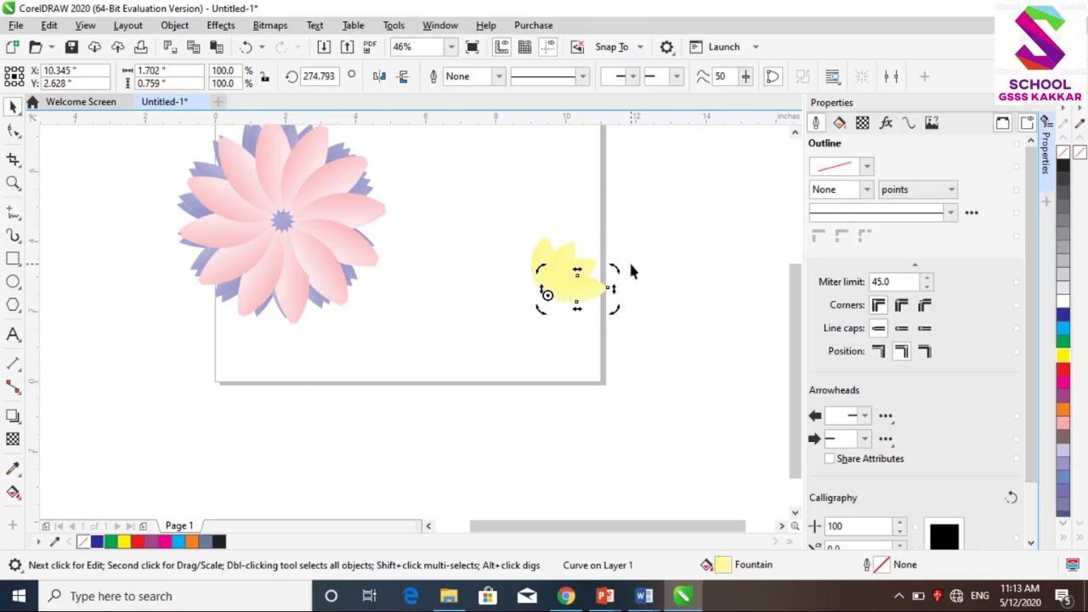
{"action": "key", "text": "ctrl+r"}
{"action": "key", "text": "ctrl+r"}
{"action": "key", "text": "ctrl+r"}
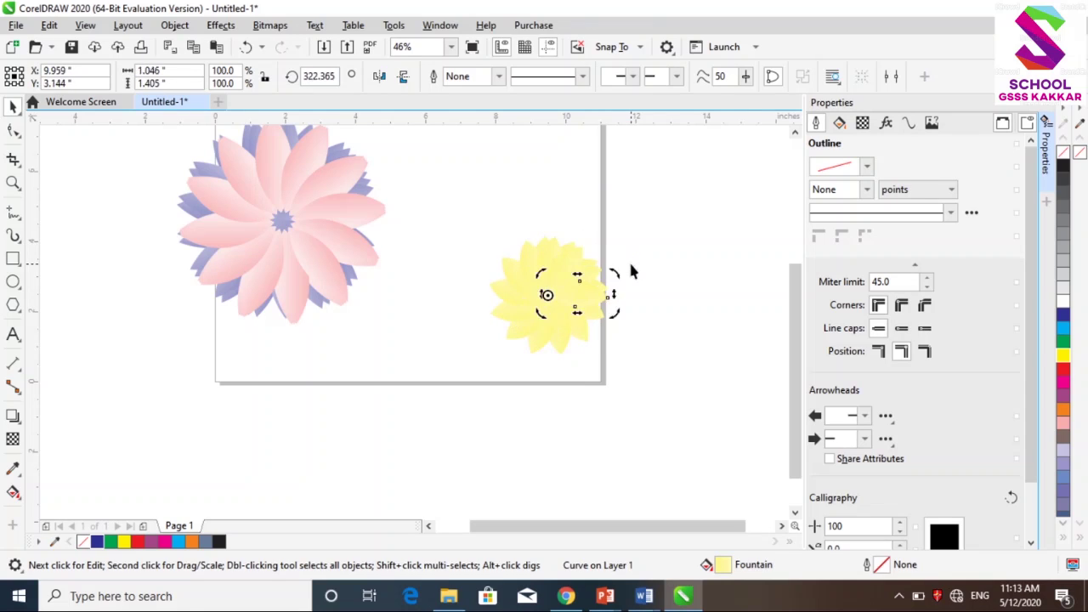
{"action": "left_click", "coordinate": [603, 371]}
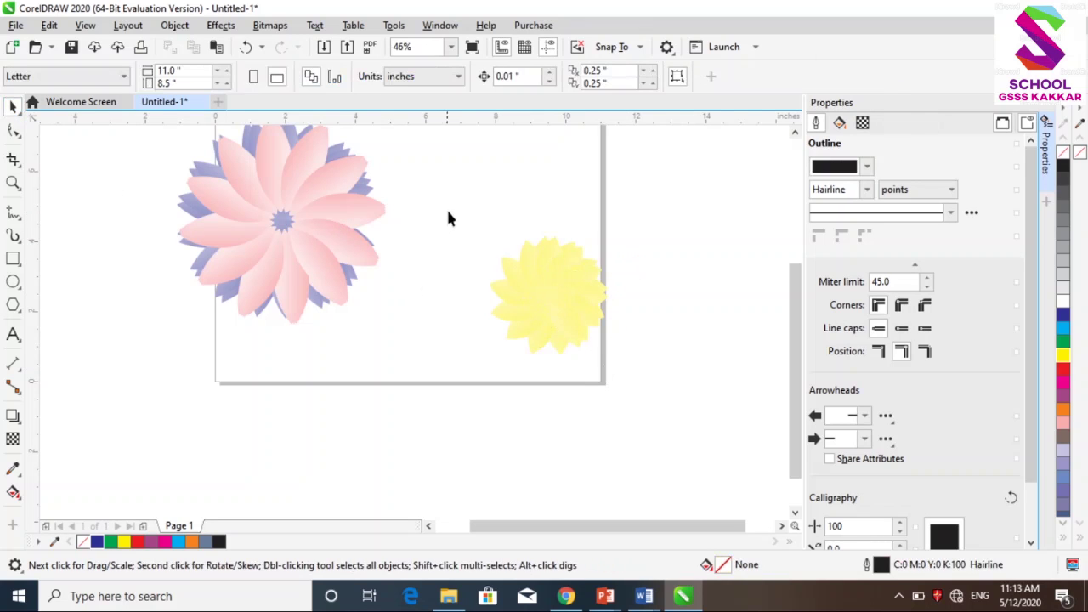
Group all the yellow petals and rotate the group to about 156.8°.
{"action": "left_click_drag", "start_coordinate": [456, 201], "coordinate": [656, 383]}
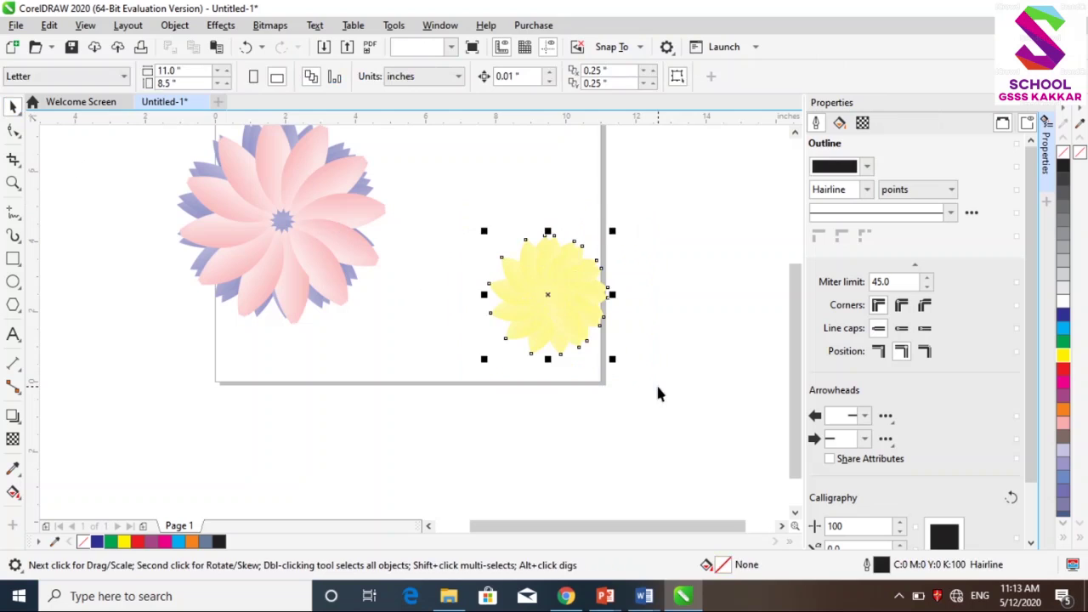
{"action": "right_click", "coordinate": [569, 302]}
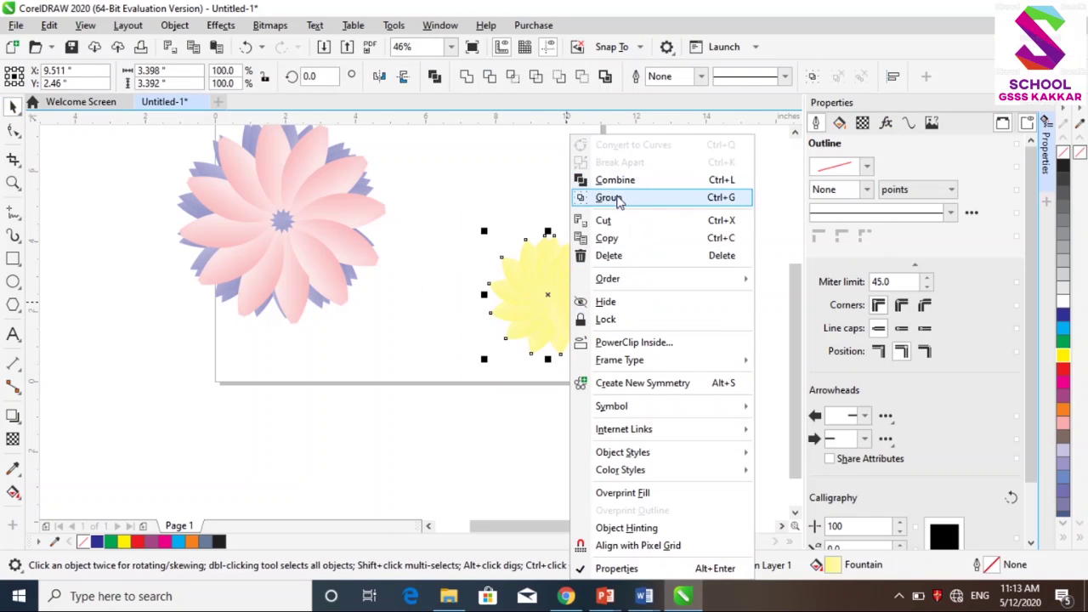
{"action": "left_click", "coordinate": [610, 198]}
{"action": "left_click", "coordinate": [548, 285]}
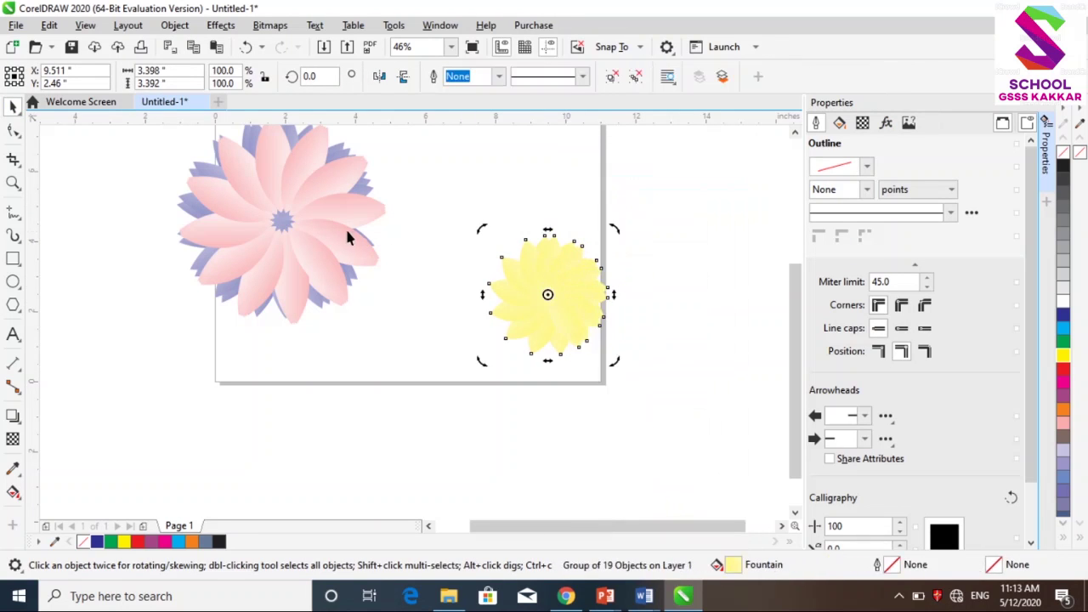
{"action": "left_click_drag", "start_coordinate": [489, 284], "coordinate": [382, 238]}
{"action": "left_click_drag", "start_coordinate": [584, 280], "coordinate": [537, 357]}
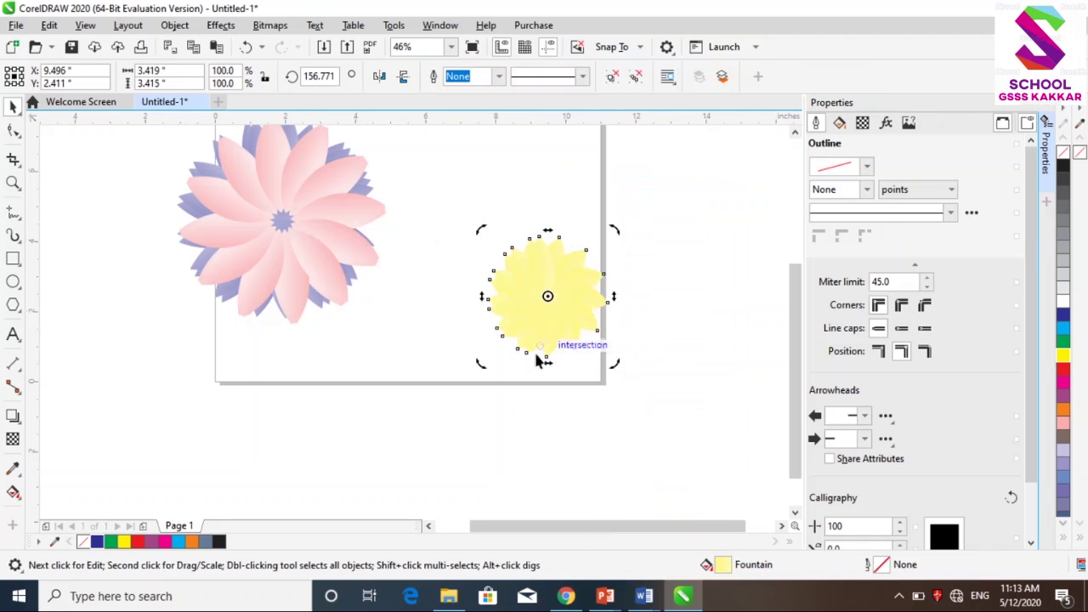
{"action": "left_click", "coordinate": [440, 355]}
Move the yellow petal group onto the centre of the red and blue flower and deselect it.
{"action": "left_click", "coordinate": [551, 290]}
{"action": "left_click_drag", "start_coordinate": [552, 289], "coordinate": [288, 220]}
{"action": "left_click", "coordinate": [511, 243]}
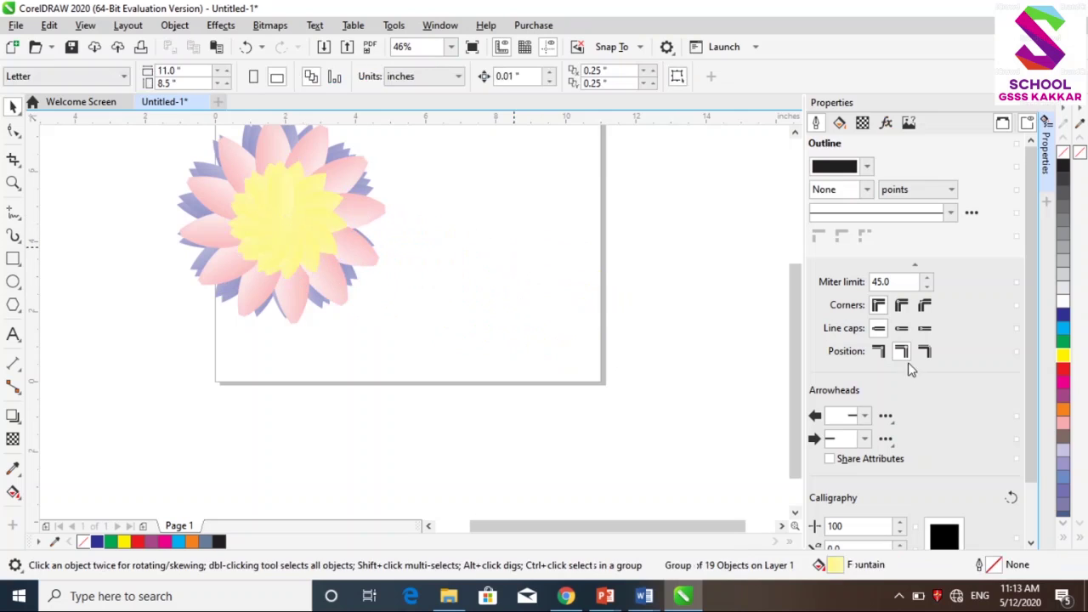
{"action": "left_click_drag", "start_coordinate": [794, 315], "coordinate": [795, 272]}
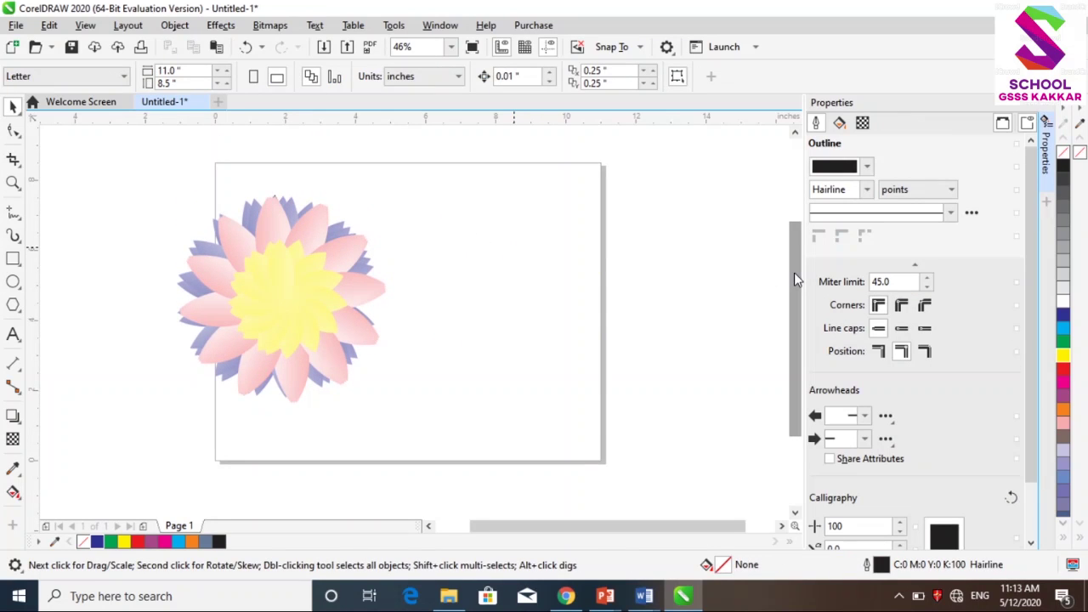